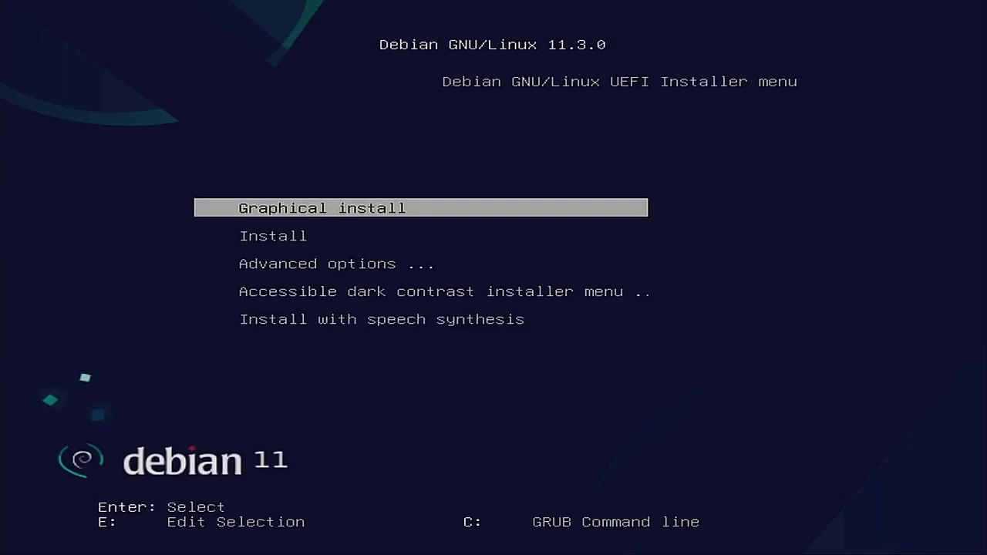
Step: Boot the text-mode Expert install from the Advanced options boot menu
{"action": "key", "text": "Down"}
{"action": "key", "text": "Down"}
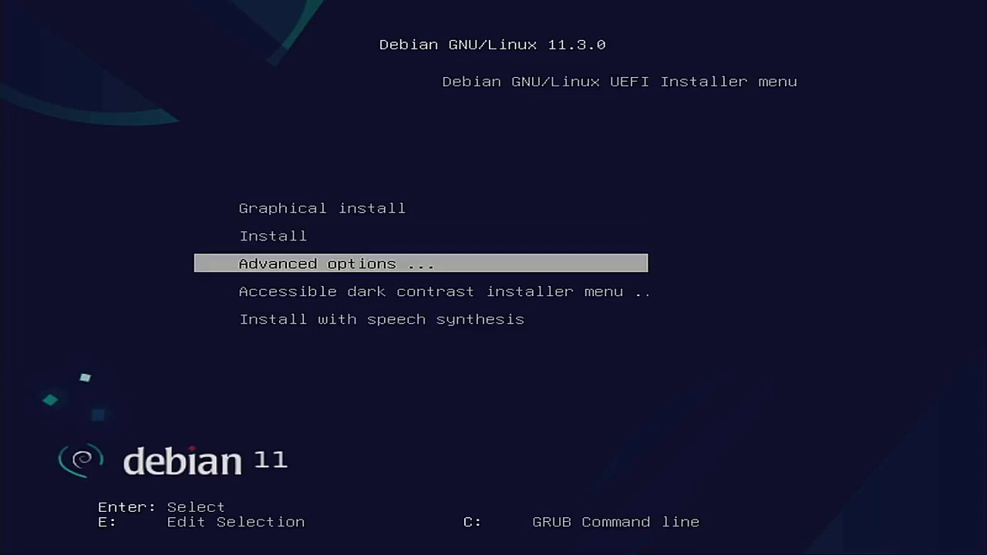
{"action": "key", "text": "Return"}
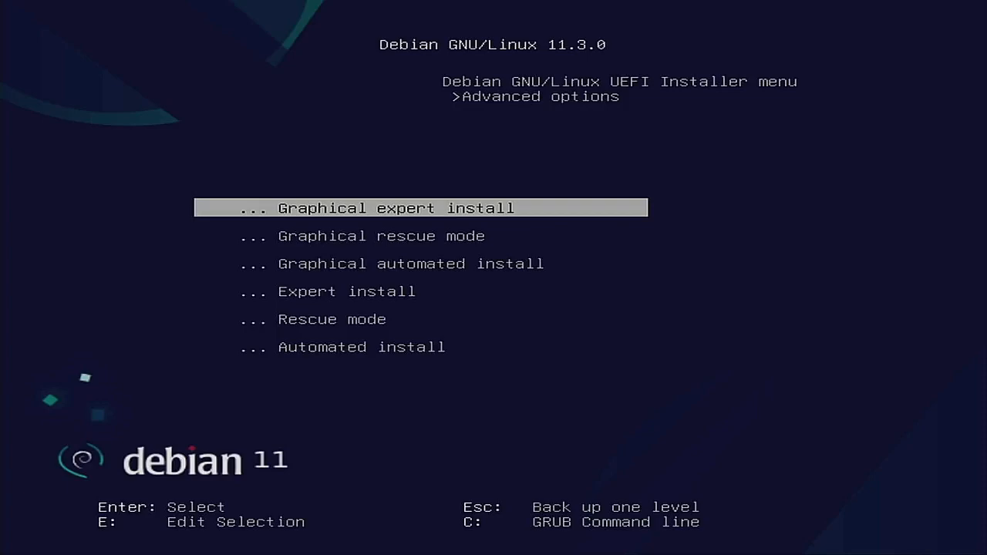
{"action": "key", "text": "Down"}
{"action": "key", "text": "Down"}
{"action": "key", "text": "Down"}
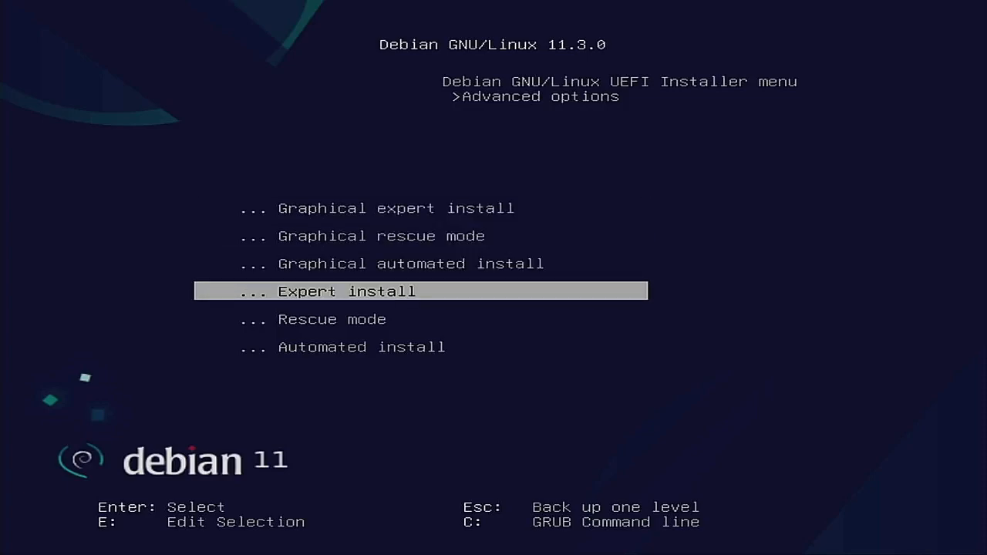
{"action": "key", "text": "Return"}
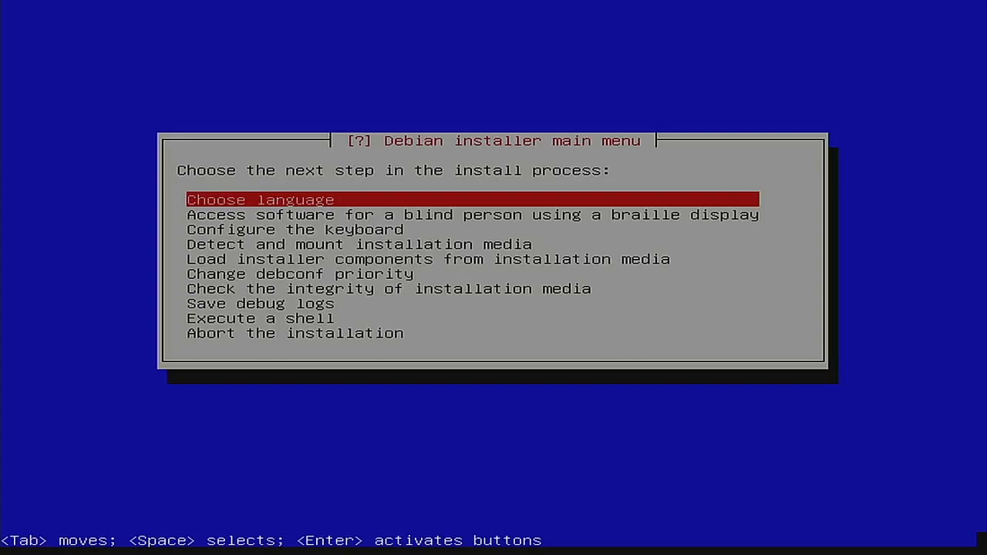
Step: Choose English, United States and default locale en_US.UTF-8, adding no extra locales
{"action": "key", "text": "Return"}
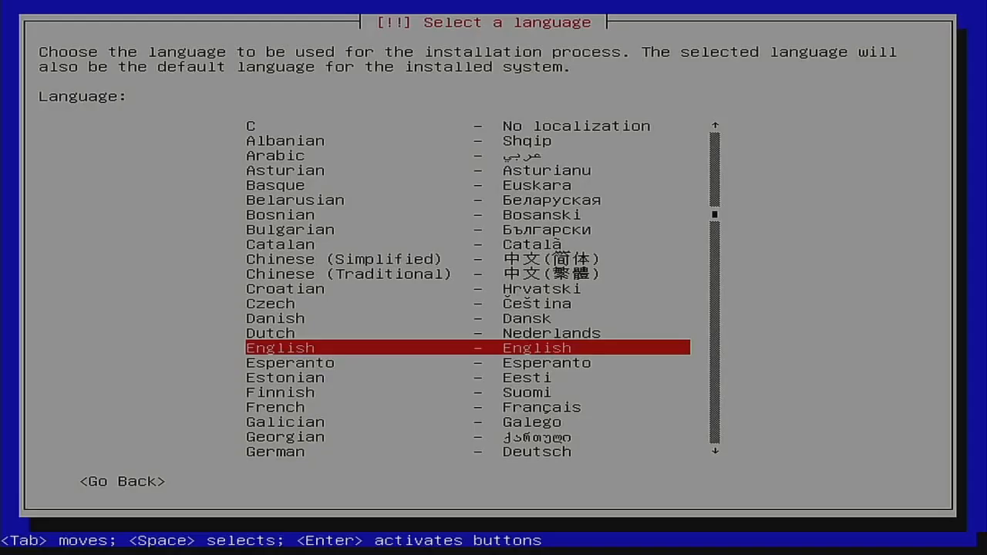
{"action": "key", "text": "Return"}
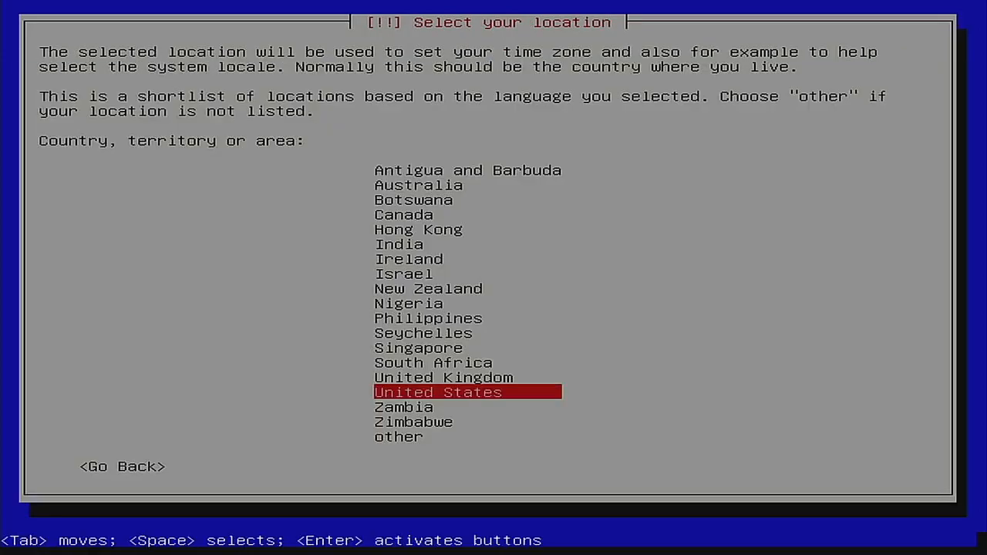
{"action": "key", "text": "Return"}
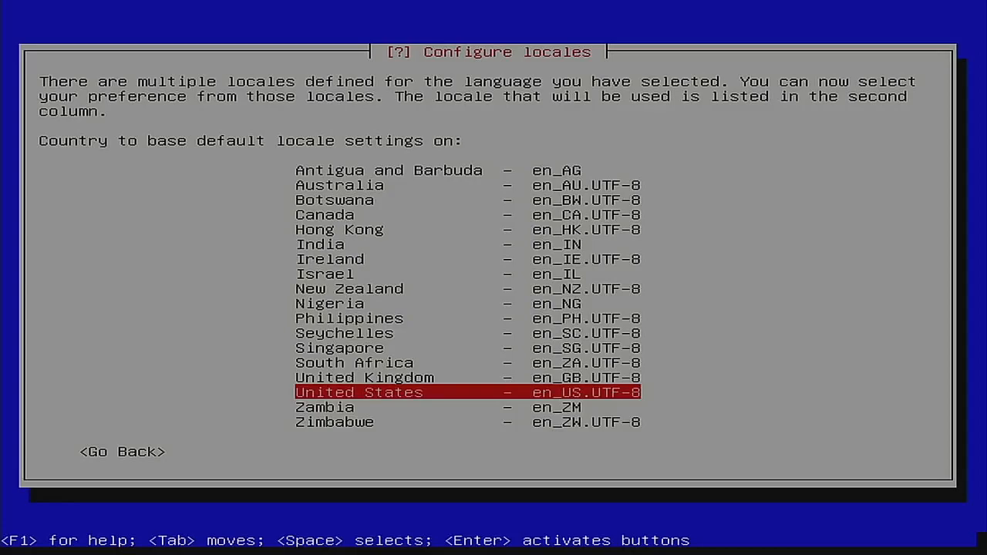
{"action": "key", "text": "Return"}
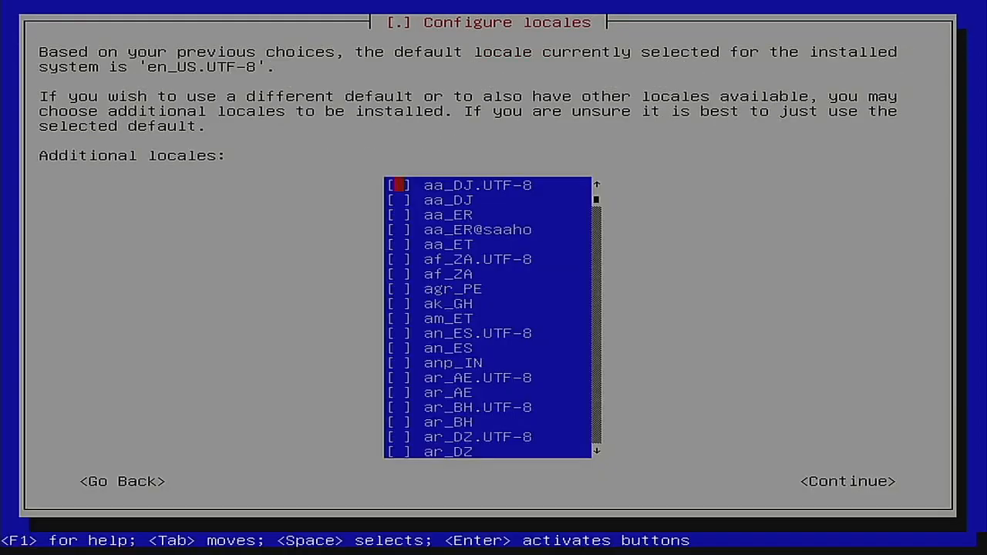
{"action": "key", "text": "Tab"}
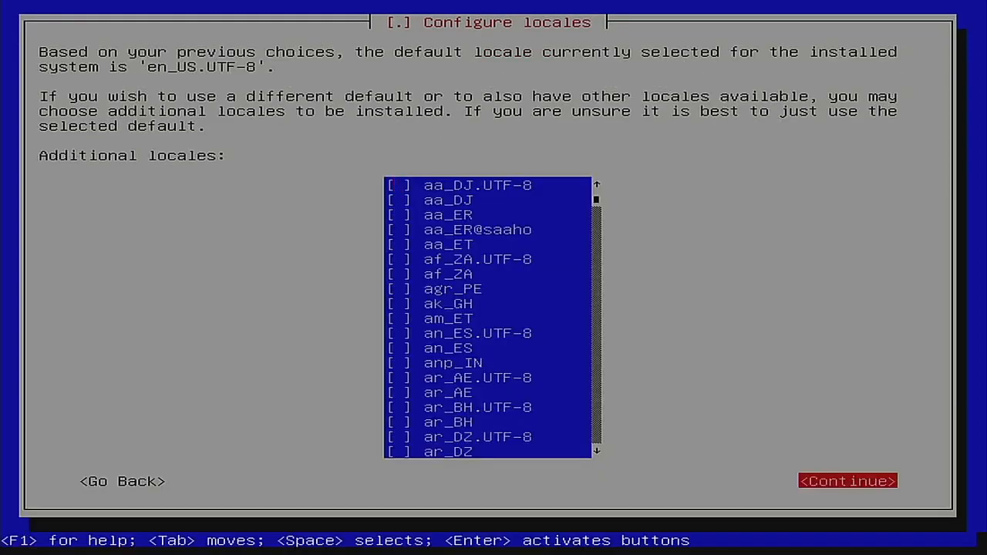
{"action": "key", "text": "Return"}
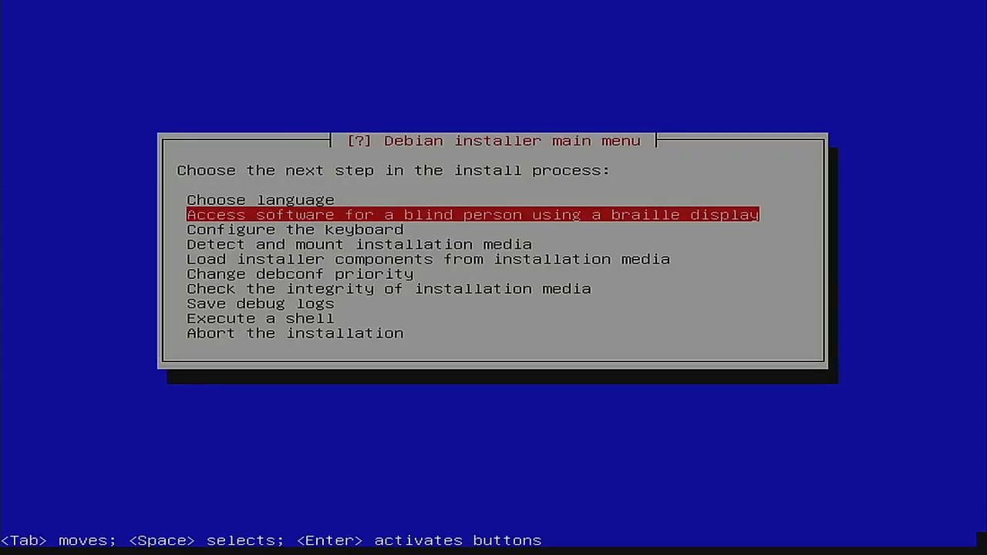
Step: Keep the American English keymap and detect the Debian 11.3.0 netinst installation media
{"action": "key", "text": "Down"}
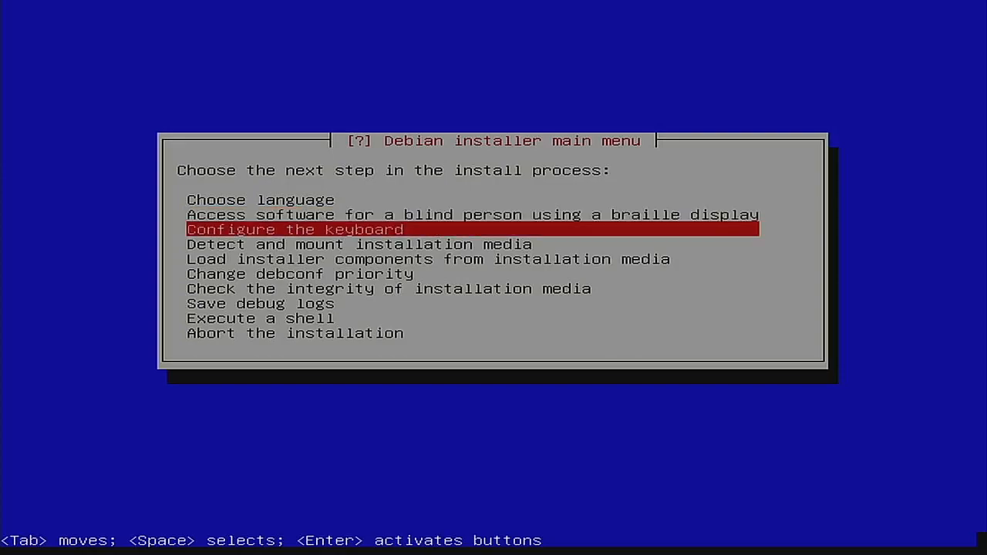
{"action": "key", "text": "Return"}
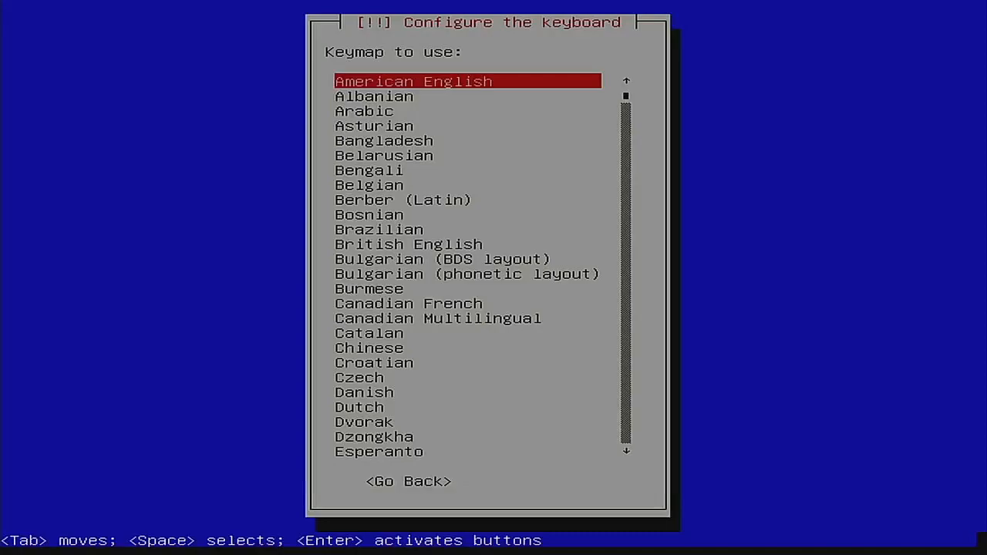
{"action": "key", "text": "Return"}
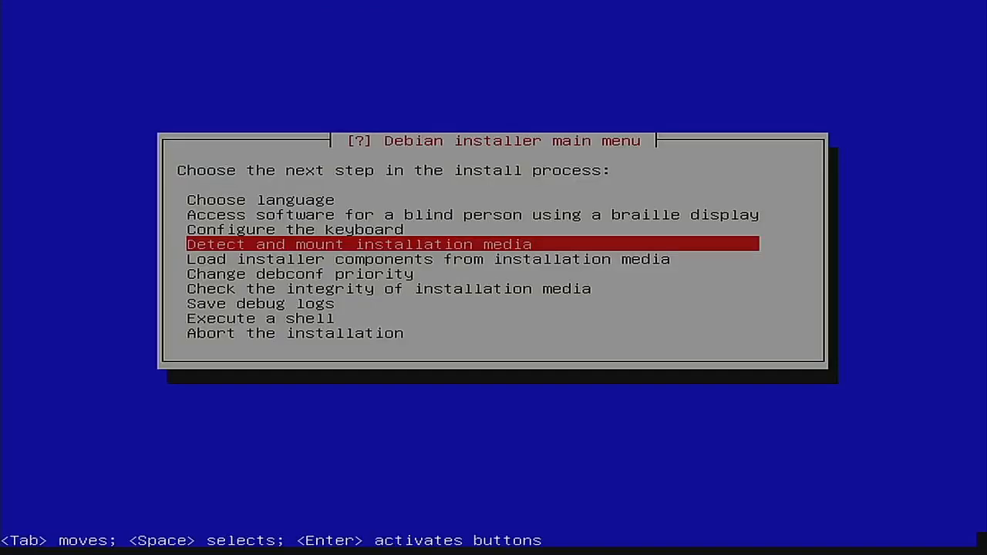
{"action": "key", "text": "Return"}
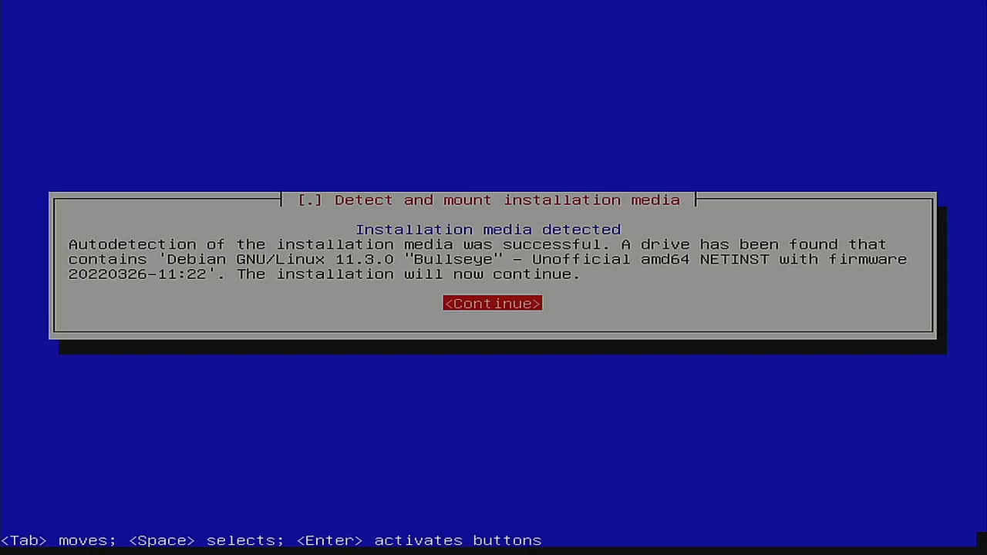
Step: Load the choose-mirror installer component from the installation media
{"action": "key", "text": "Return"}
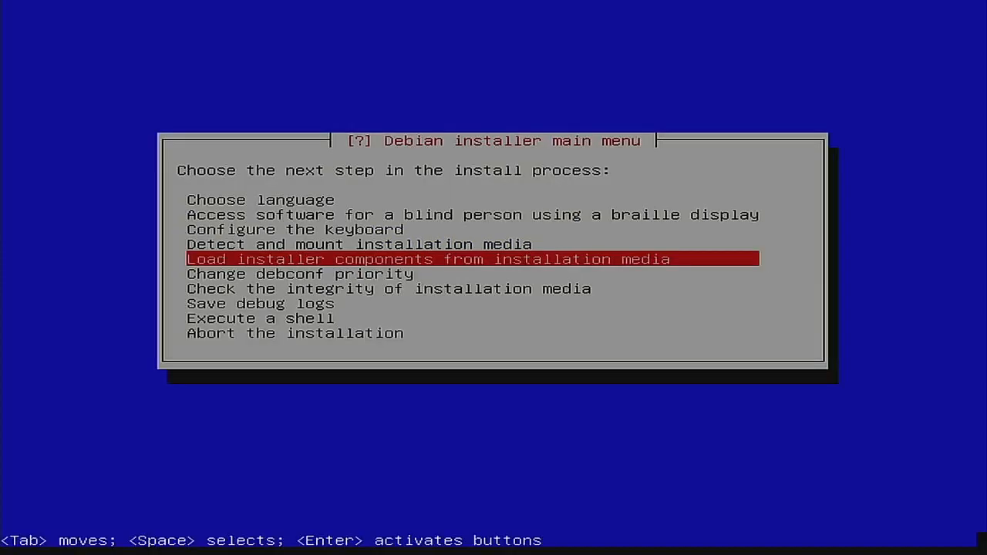
{"action": "key", "text": "Return"}
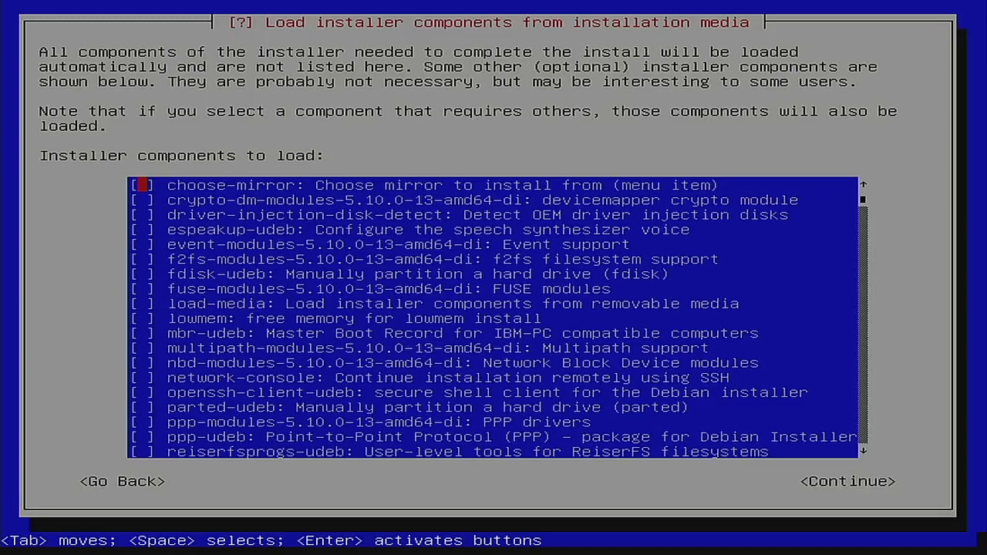
{"action": "key", "text": "space"}
{"action": "key", "text": "Tab"}
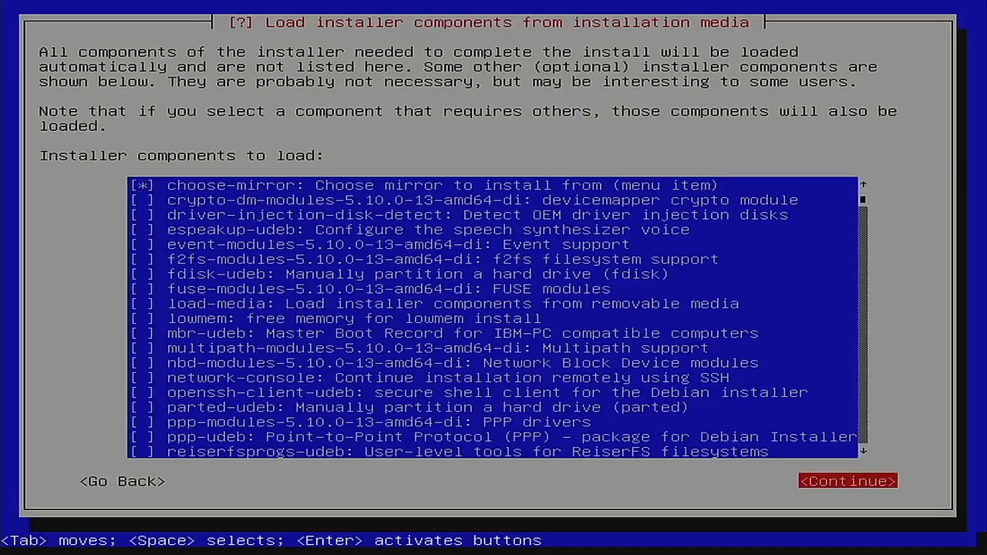
{"action": "key", "text": "Return"}
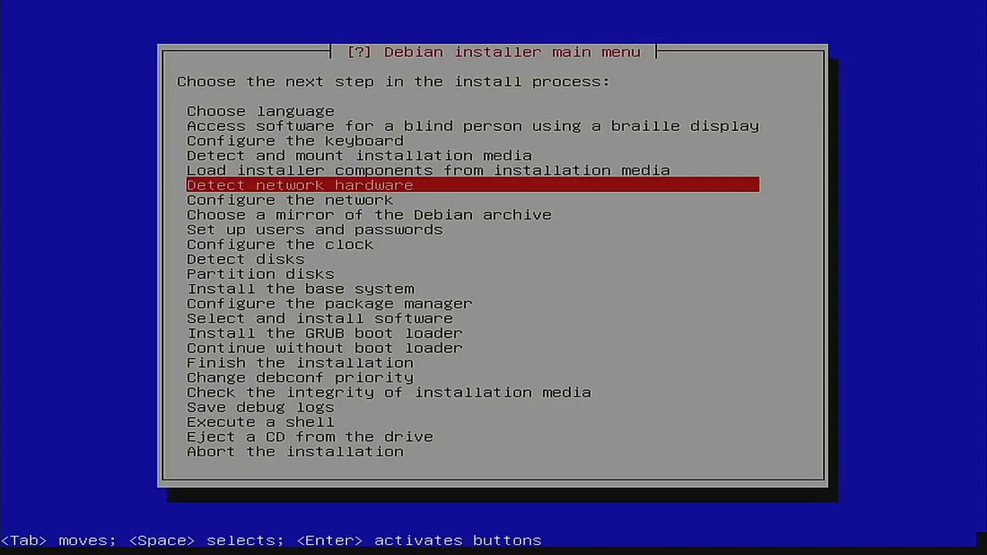
Step: Detect network hardware and make Ethernet interface enp0s31f6 the primary interface
{"action": "key", "text": "Return"}
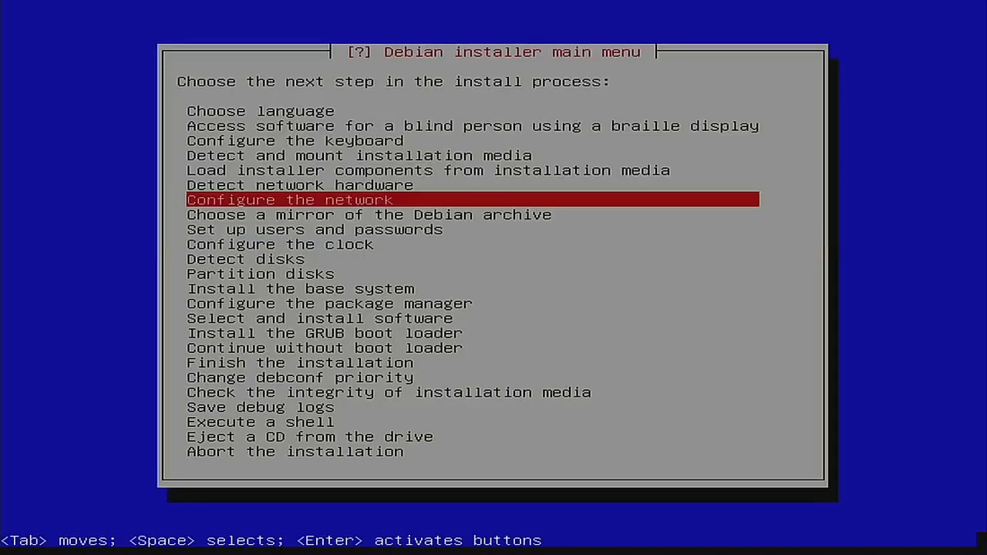
{"action": "key", "text": "Return"}
{"action": "key", "text": "Return"}
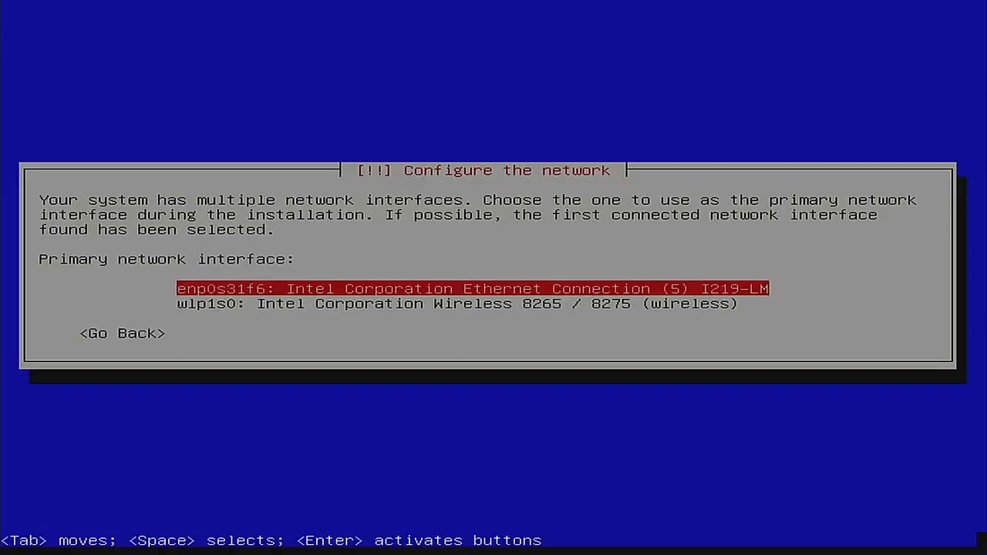
{"action": "key", "text": "Down"}
{"action": "key", "text": "Up"}
{"action": "key", "text": "Down"}
{"action": "key", "text": "Up"}
{"action": "key", "text": "Return"}
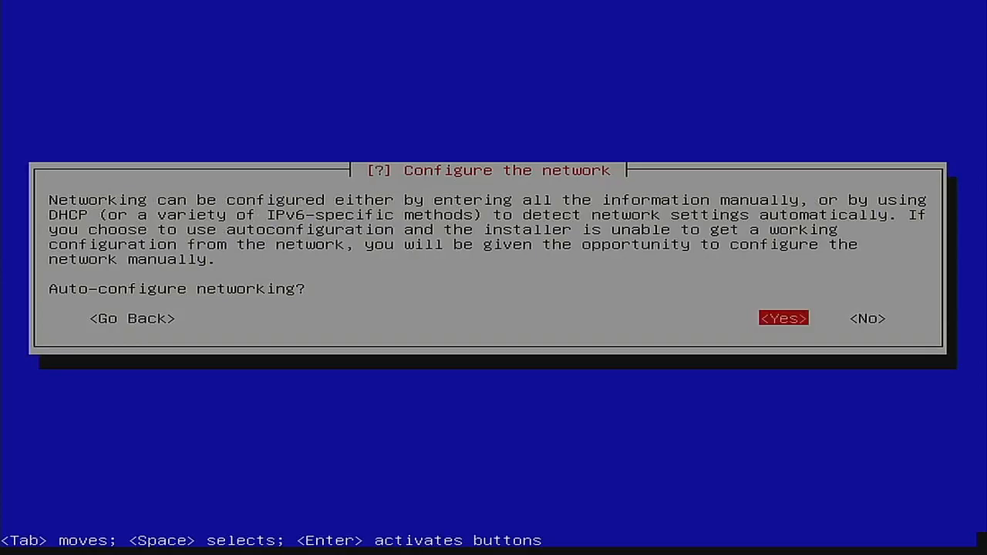
Step: Auto-configure networking with a 3-second link wait, hostname jaglinux and domain home
{"action": "key", "text": "Return"}
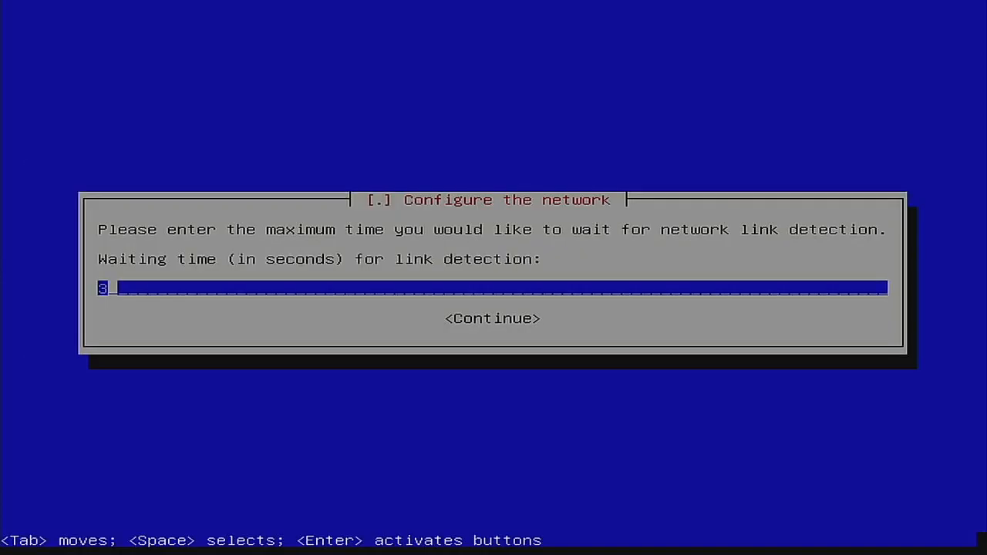
{"action": "key", "text": "Return"}
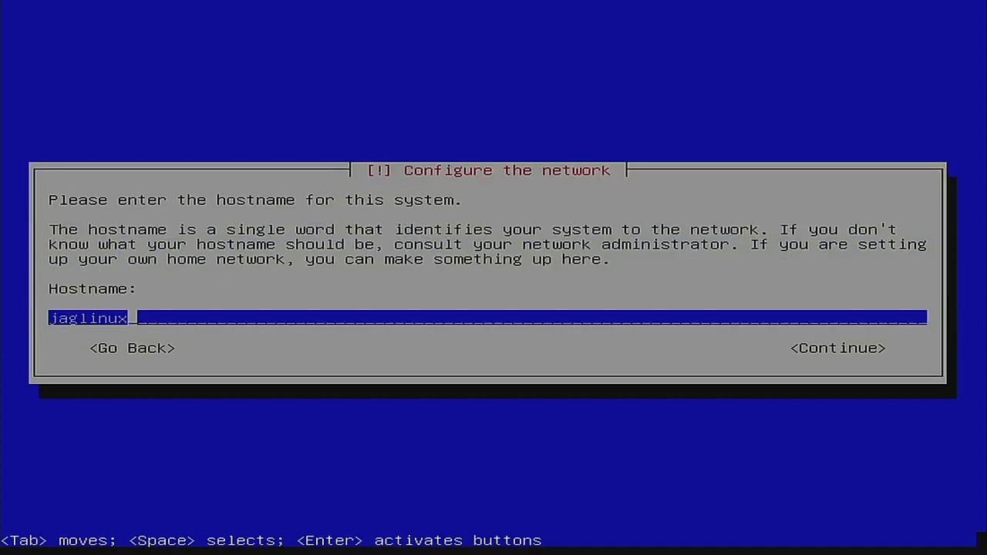
{"action": "key", "text": "Tab"}
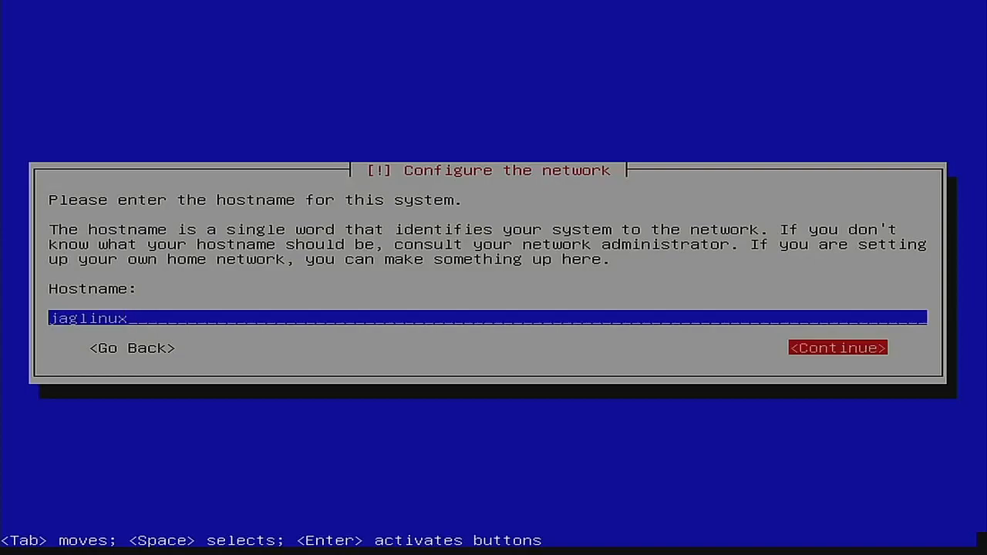
{"action": "key", "text": "Return"}
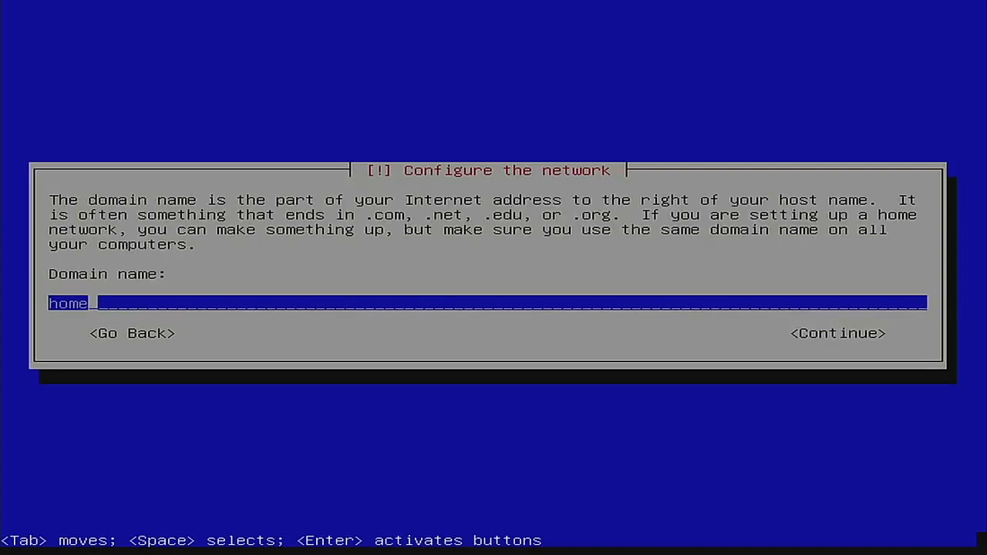
{"action": "key", "text": "Tab"}
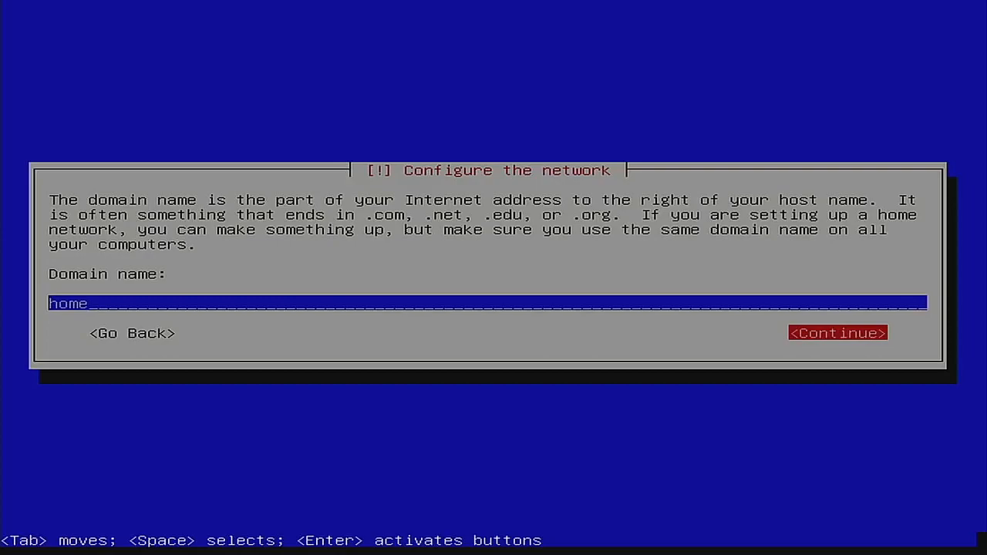
{"action": "key", "text": "Return"}
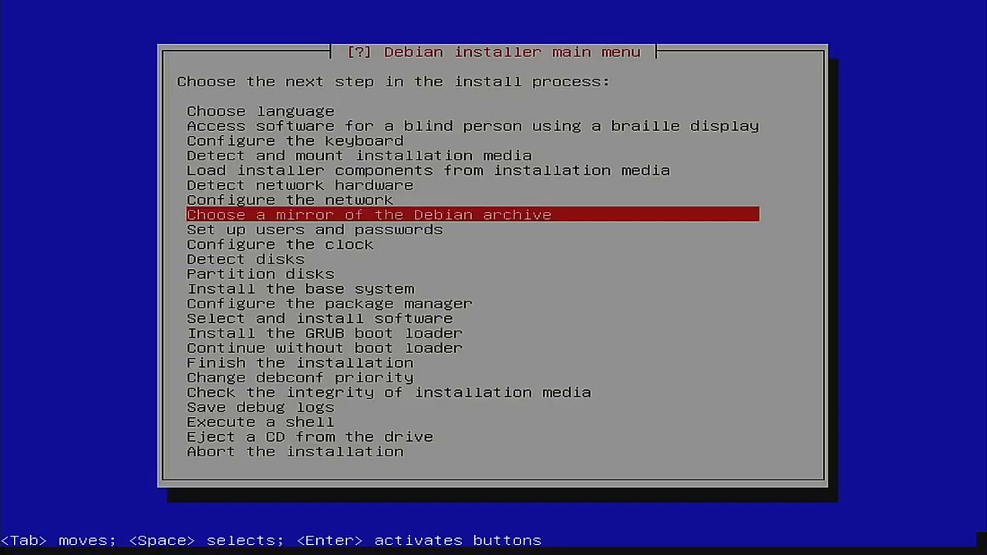
Step: Use the United States http mirror atl.mirrors.clouvider.net with no HTTP proxy
{"action": "key", "text": "Return"}
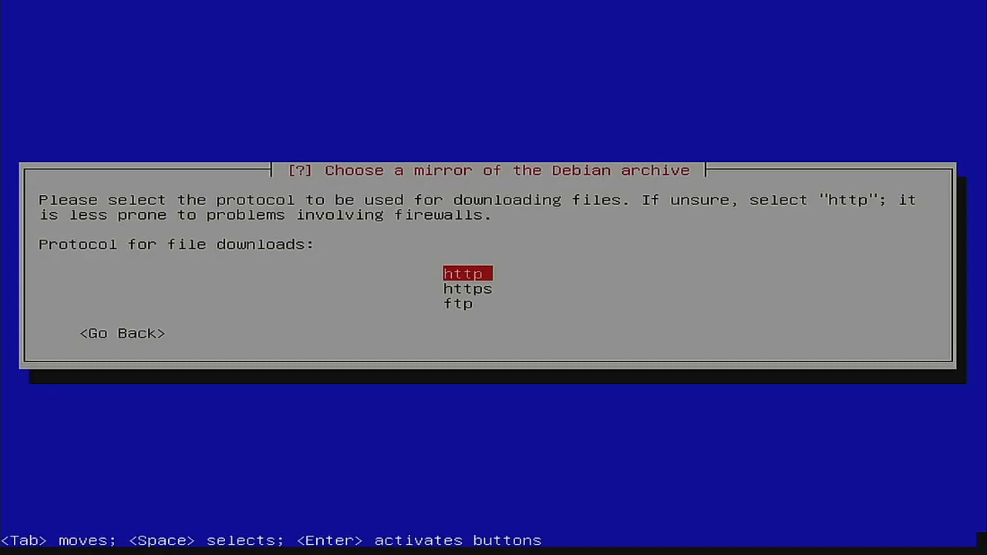
{"action": "key", "text": "Return"}
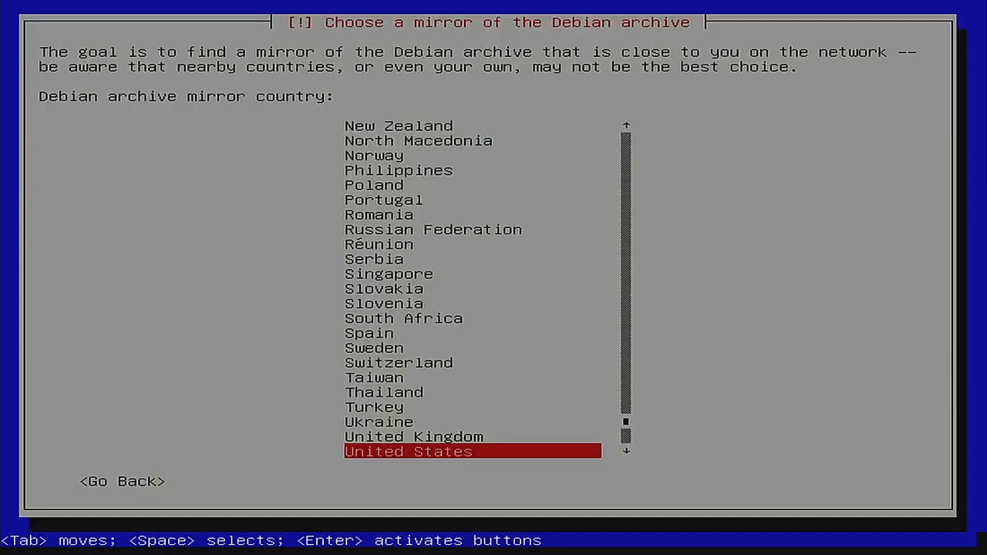
{"action": "key", "text": "Return"}
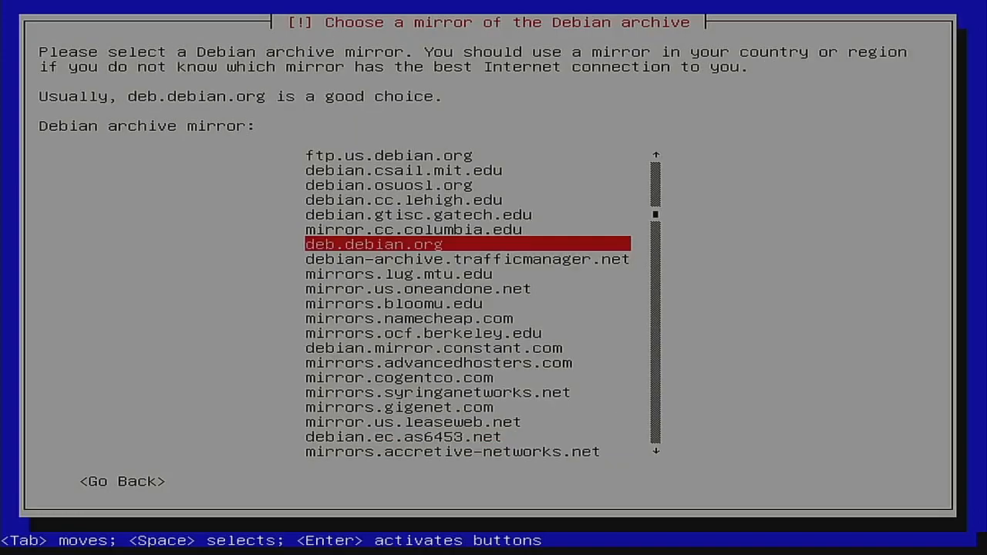
{"action": "key", "text": "Down"}
{"action": "key", "text": "Down"}
{"action": "key", "text": "Down"}
{"action": "key", "text": "Down"}
{"action": "key", "text": "Down"}
{"action": "key", "text": "Down"}
{"action": "key", "text": "Down"}
{"action": "key", "text": "Down"}
{"action": "key", "text": "Down"}
{"action": "key", "text": "Down"}
{"action": "key", "text": "Down"}
{"action": "key", "text": "Down"}
{"action": "key", "text": "Down"}
{"action": "key", "text": "Down"}
{"action": "key", "text": "Down"}
{"action": "key", "text": "Down"}
{"action": "key", "text": "Down"}
{"action": "key", "text": "Down"}
{"action": "key", "text": "Down"}
{"action": "key", "text": "Down"}
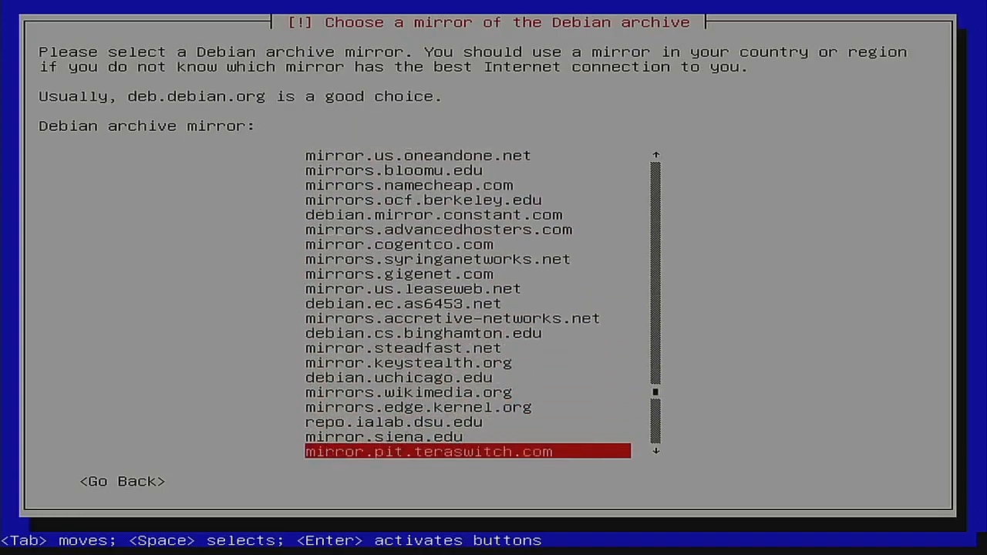
{"action": "key", "text": "Up"}
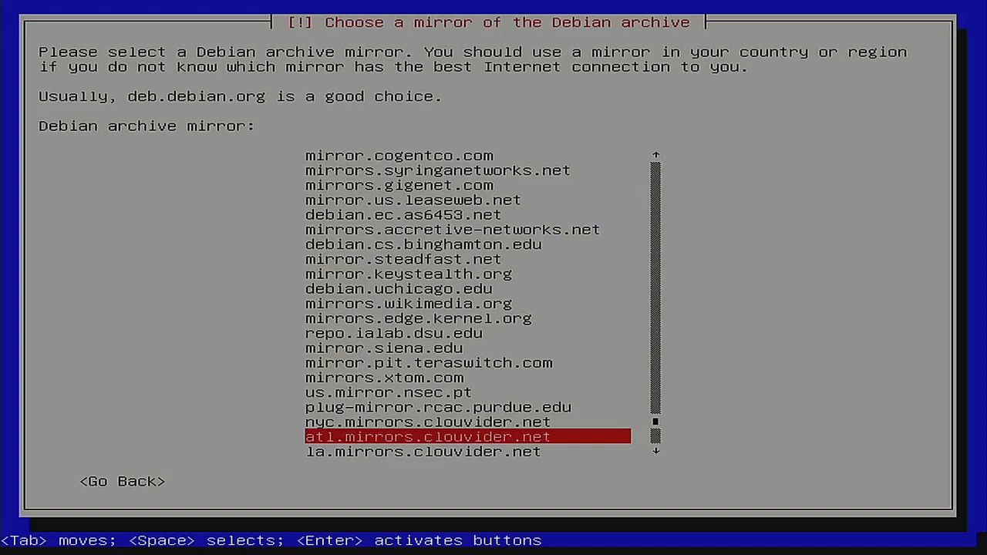
{"action": "key", "text": "Return"}
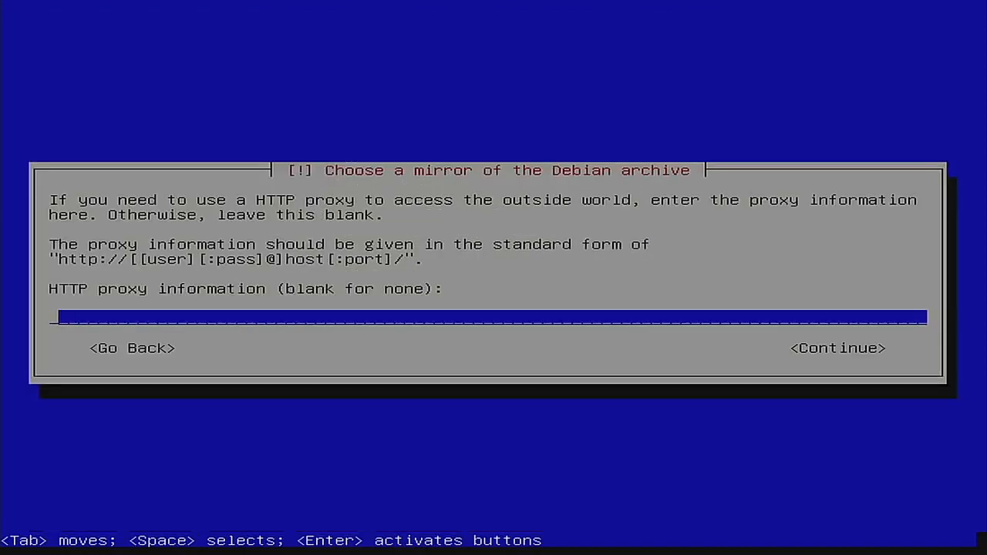
{"action": "key", "text": "Tab"}
{"action": "key", "text": "Return"}
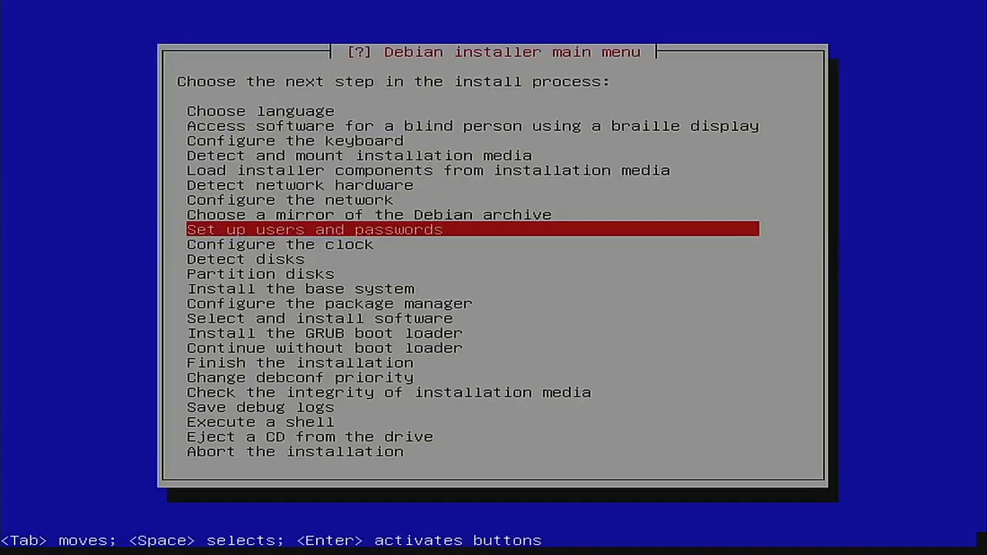
Step: Enable shadow passwords and disallow root login
{"action": "key", "text": "Return"}
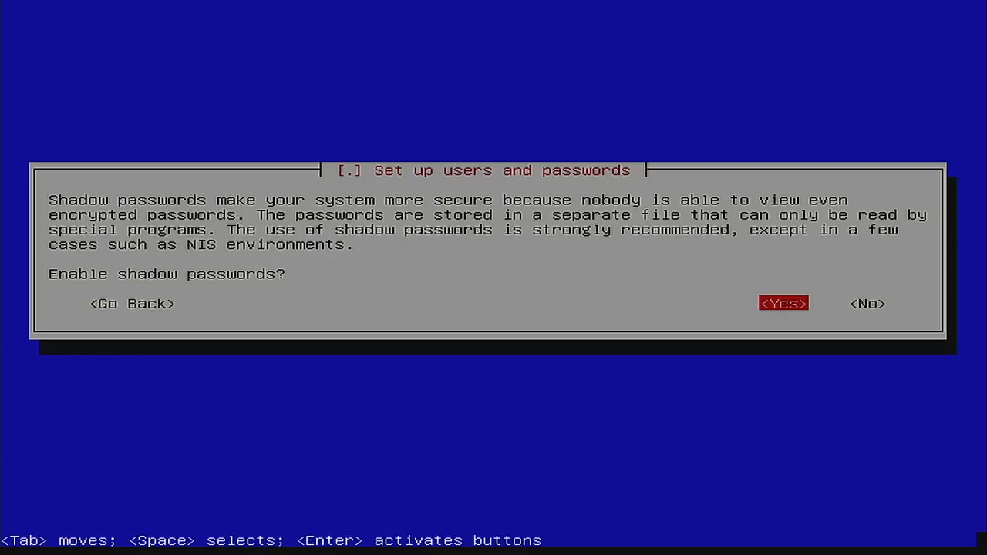
{"action": "key", "text": "Return"}
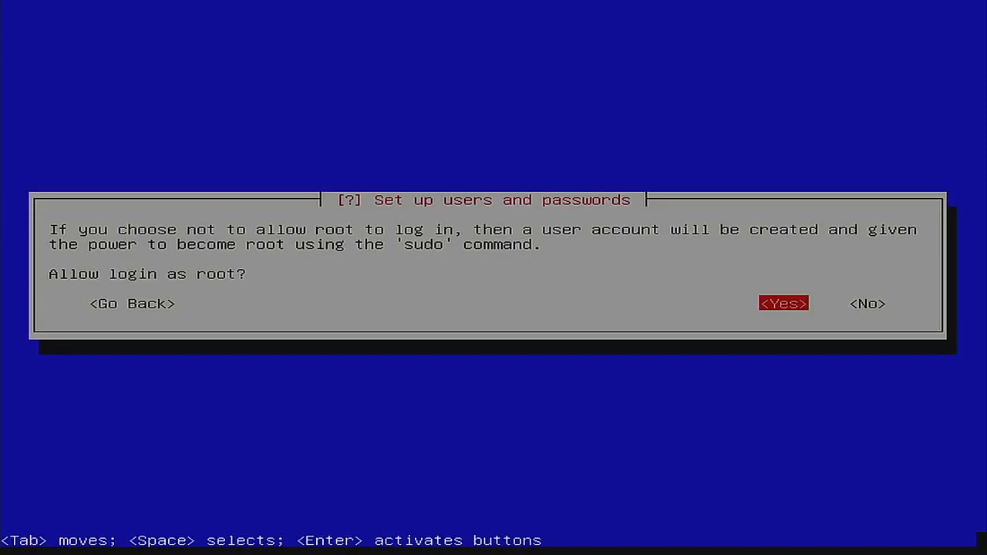
{"action": "key", "text": "Tab"}
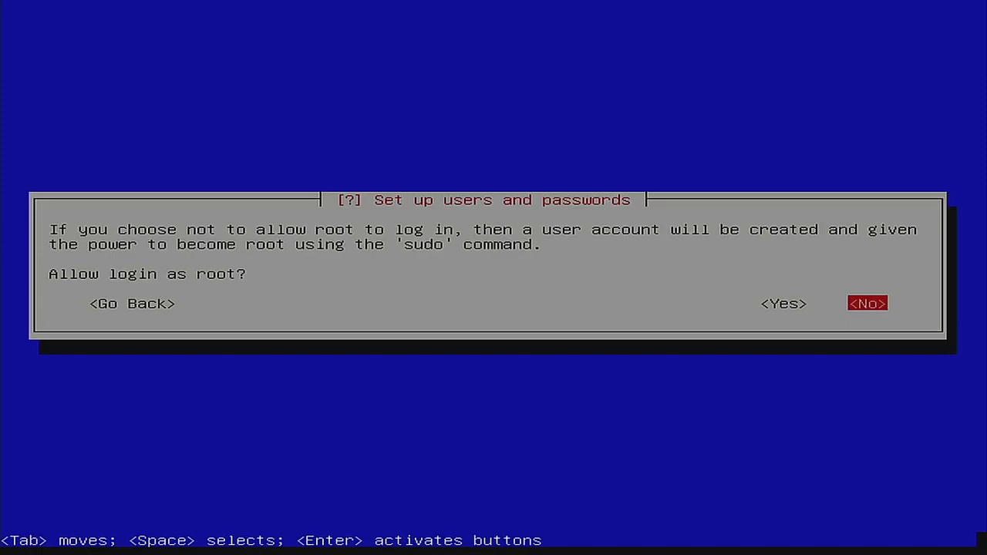
{"action": "key", "text": "Return"}
Step: Create a user account with the user's full name, suggested username and a confirmed password
{"action": "type", "text": "drew"}
{"action": "key", "text": "Return"}
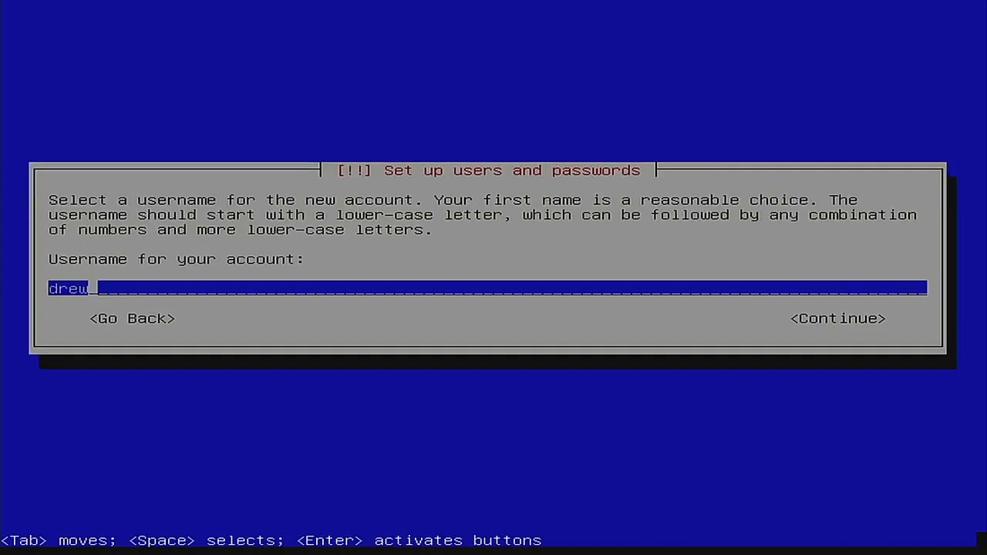
{"action": "key", "text": "Return"}
{"action": "type", "text": "**"}
{"action": "key", "text": "Return"}
{"action": "type", "text": "**"}
{"action": "key", "text": "Return"}
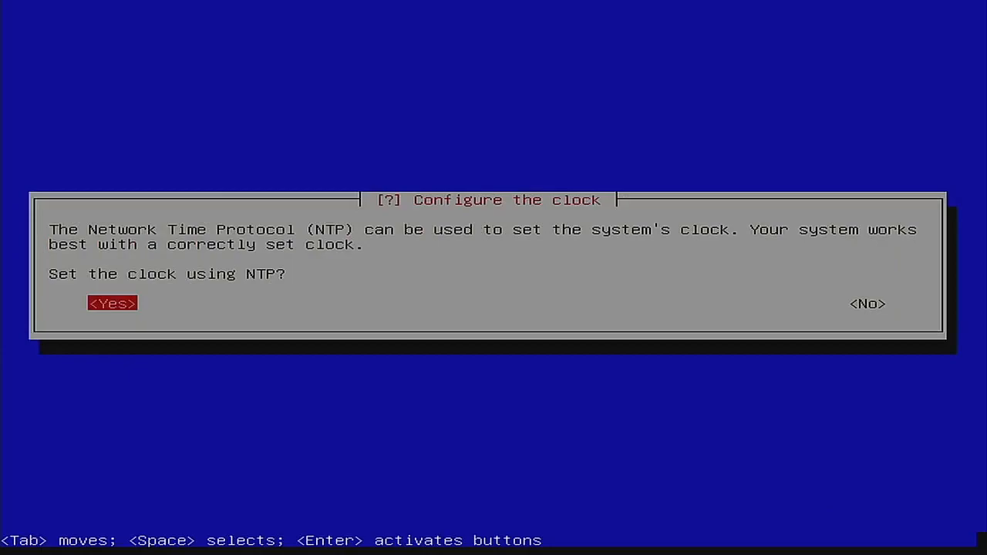
Step: Sync the clock via NTP server 0.debian.pool.ntp.org, set Eastern time zone, and detect disks
{"action": "key", "text": "Return"}
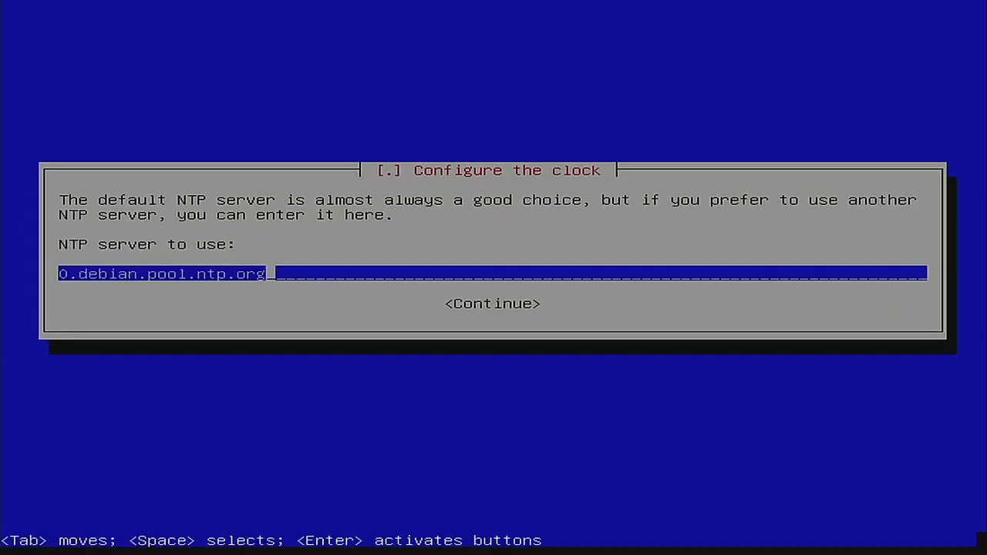
{"action": "key", "text": "Return"}
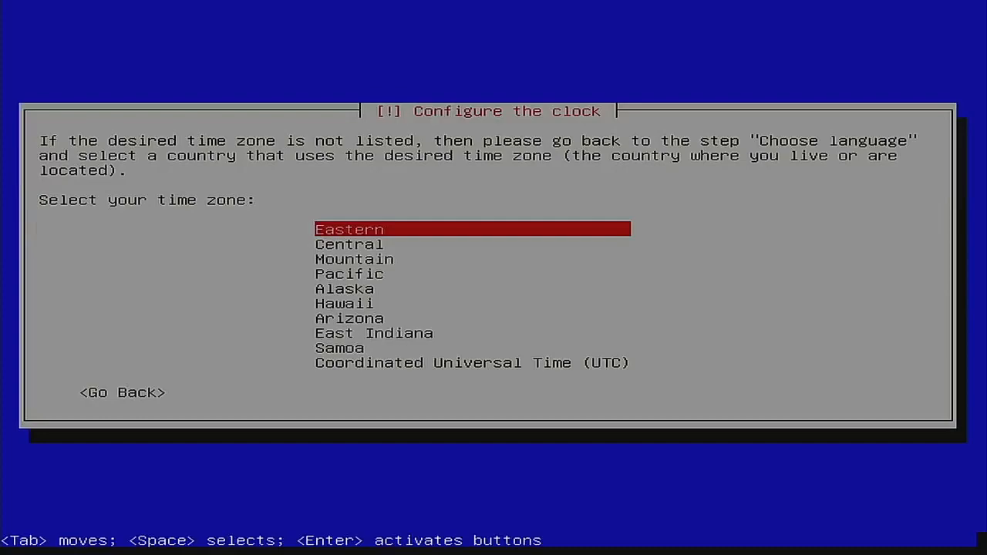
{"action": "key", "text": "Return"}
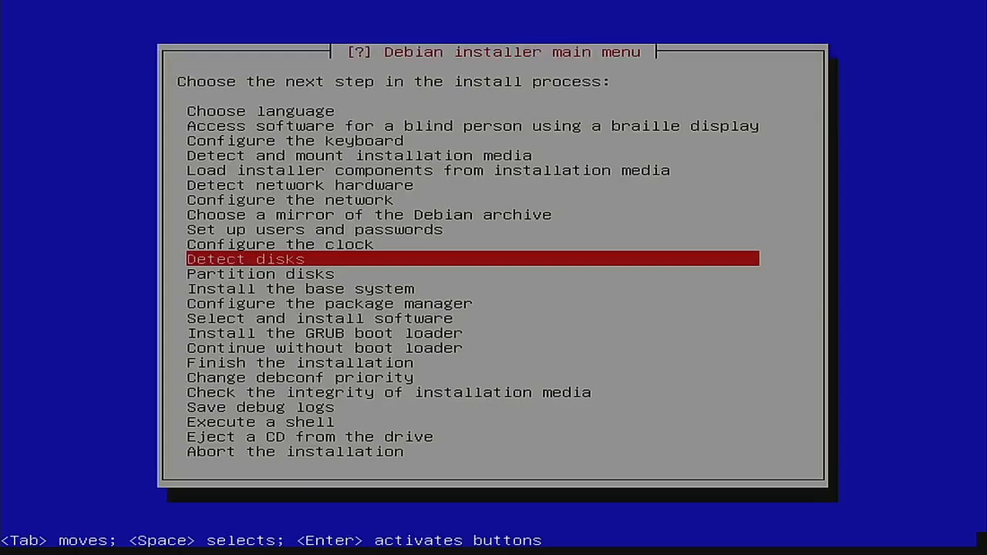
{"action": "key", "text": "Return"}
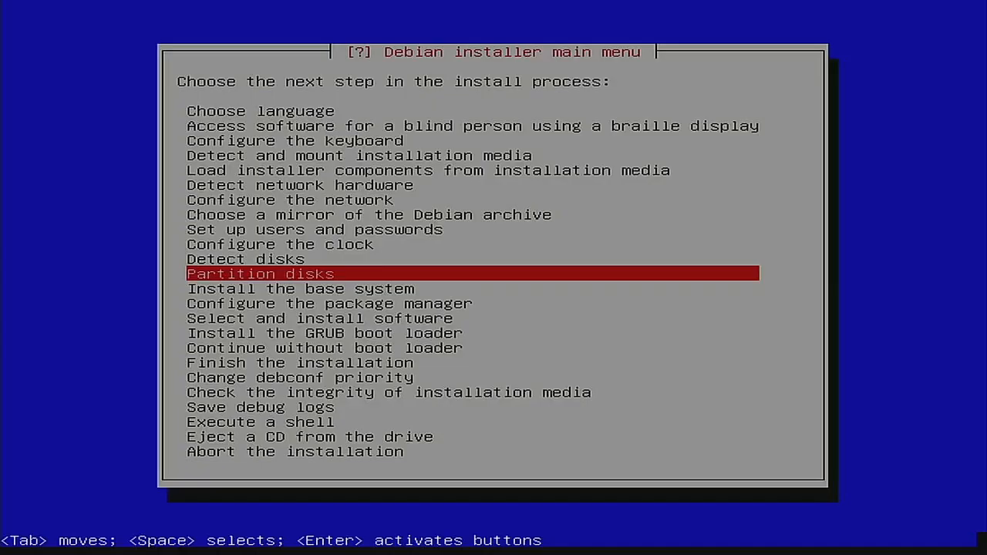
{"action": "key", "text": "Return"}
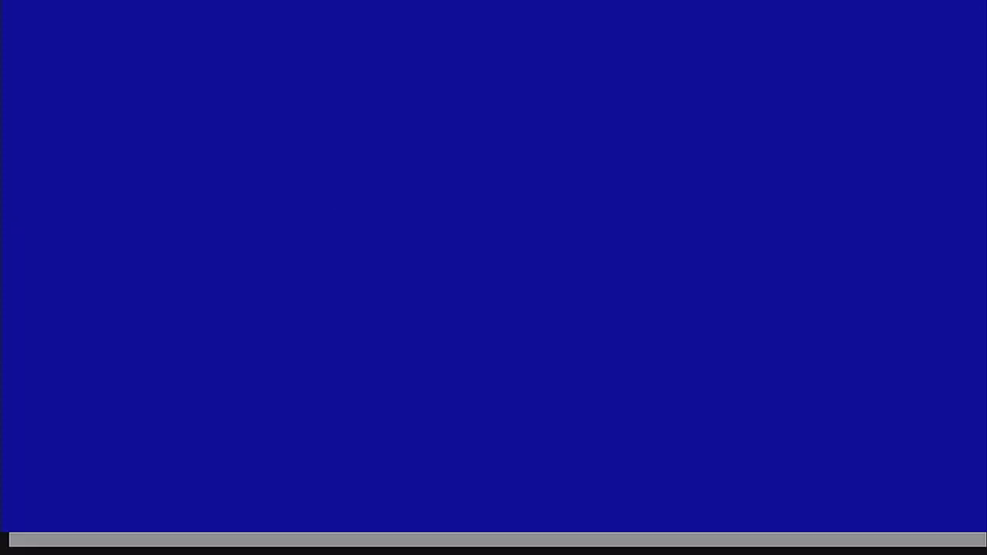
Step: Choose Manual as the partitioning method
{"action": "key", "text": "Down"}
{"action": "key", "text": "Down"}
{"action": "key", "text": "Up"}
{"action": "key", "text": "Up"}
{"action": "key", "text": "Down"}
{"action": "key", "text": "Down"}
{"action": "key", "text": "Down"}
{"action": "key", "text": "Down"}
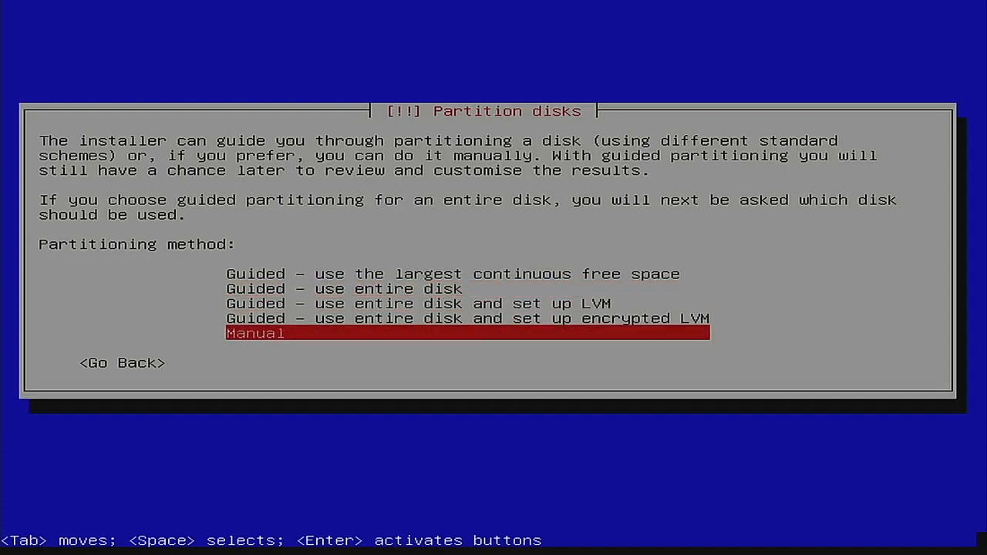
{"action": "key", "text": "Up"}
{"action": "key", "text": "Up"}
{"action": "key", "text": "Up"}
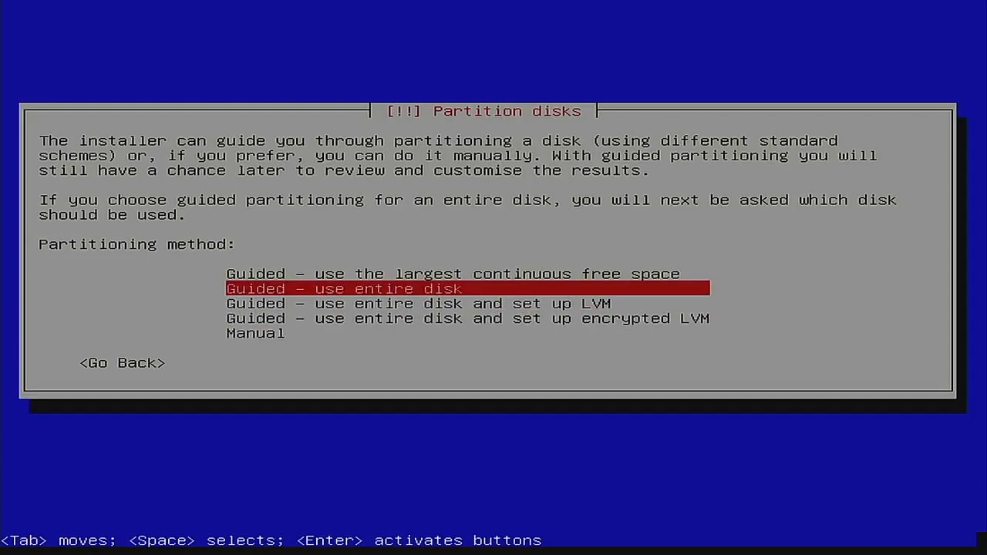
{"action": "key", "text": "Up"}
{"action": "key", "text": "Down"}
{"action": "key", "text": "Down"}
{"action": "key", "text": "Up"}
{"action": "key", "text": "Down"}
{"action": "key", "text": "Down"}
{"action": "key", "text": "Down"}
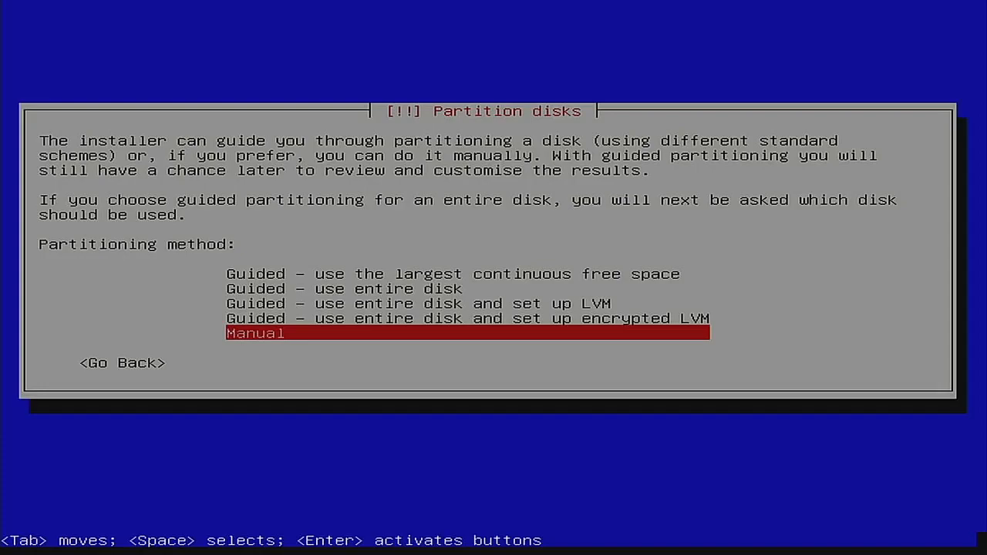
{"action": "key", "text": "Return"}
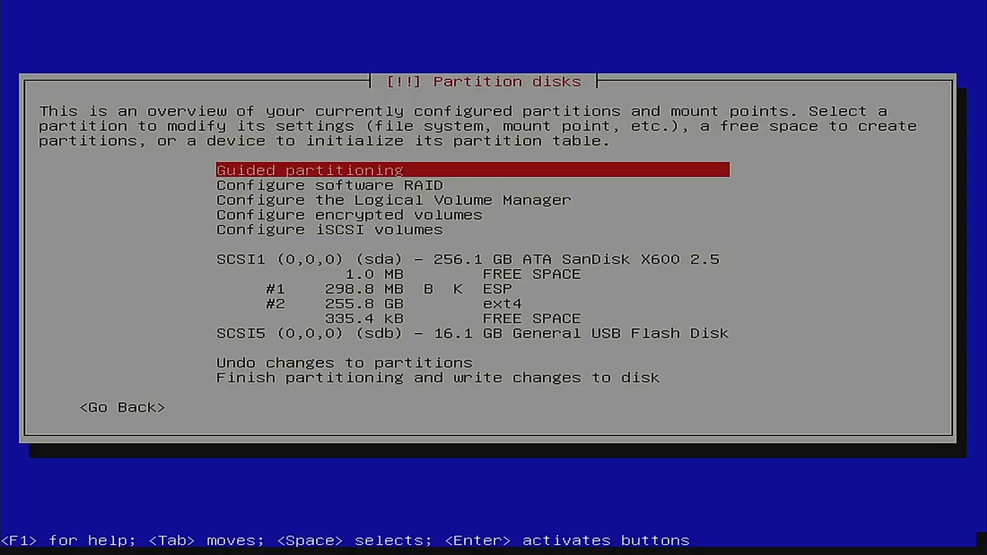
Step: Wipe the 256.1 GB sda disk and give it a new empty gpt partition table
{"action": "key", "text": "Down"}
{"action": "key", "text": "Down"}
{"action": "key", "text": "Down"}
{"action": "key", "text": "Down"}
{"action": "key", "text": "Down"}
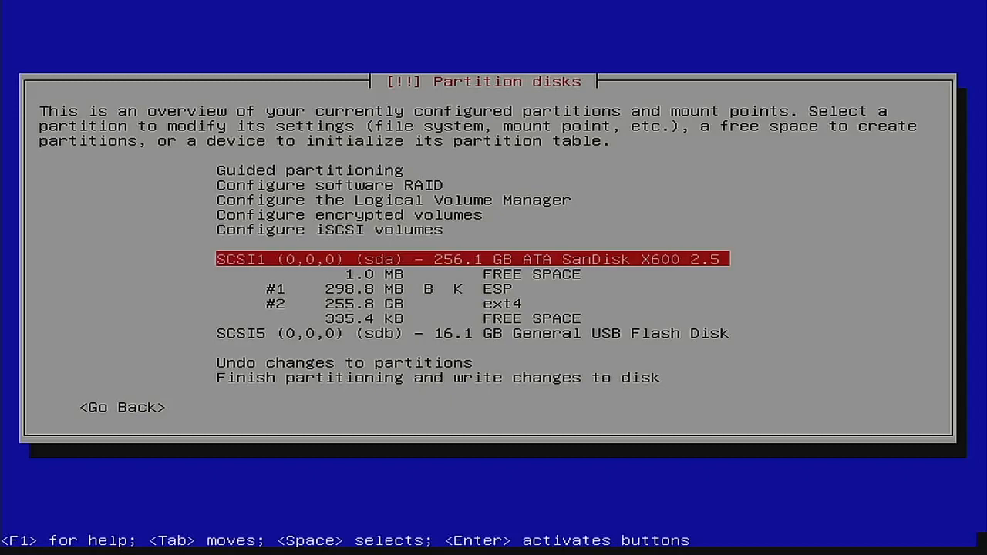
{"action": "key", "text": "Return"}
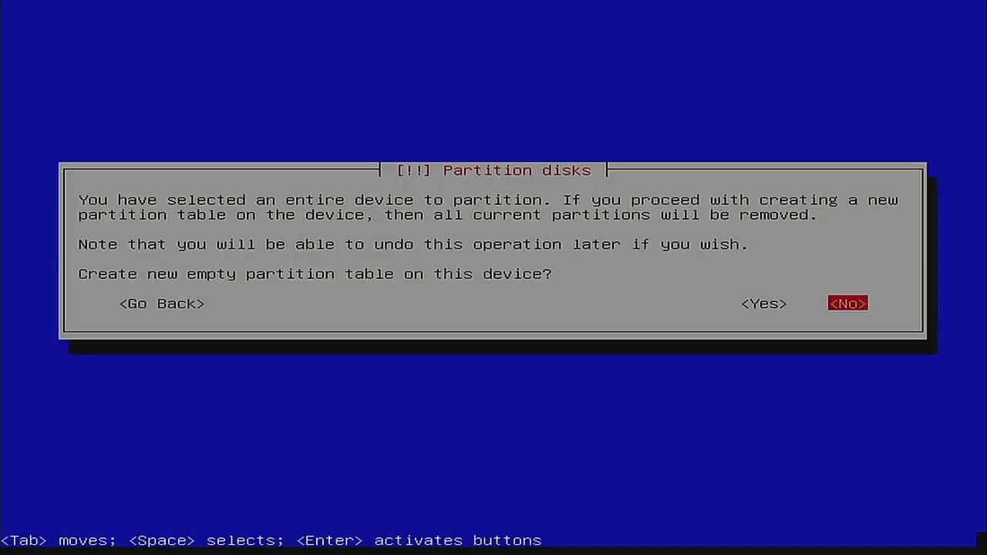
{"action": "key", "text": "Left"}
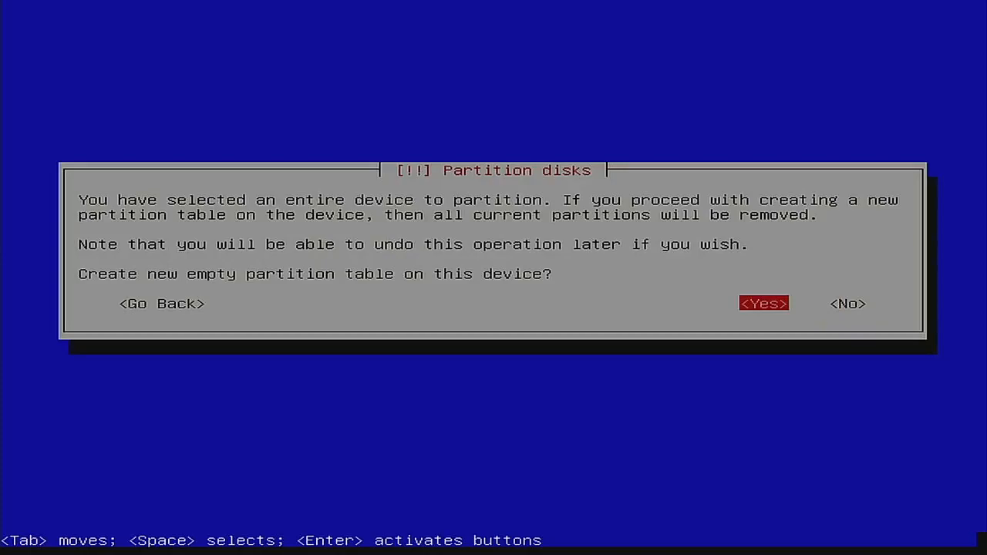
{"action": "key", "text": "Return"}
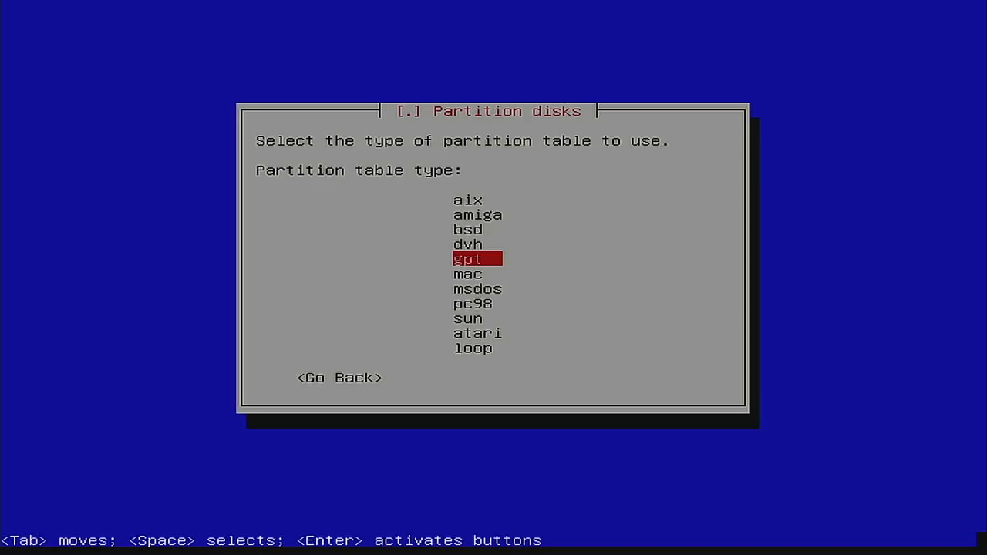
{"action": "key", "text": "Return"}
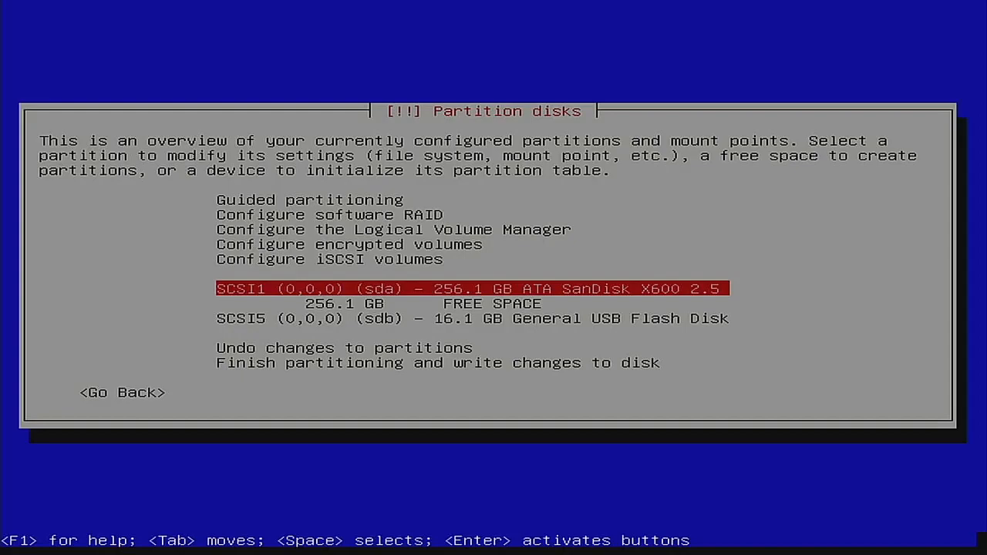
Step: Start a new partition in the 256.1 GB free space with a size of 500M
{"action": "key", "text": "Down"}
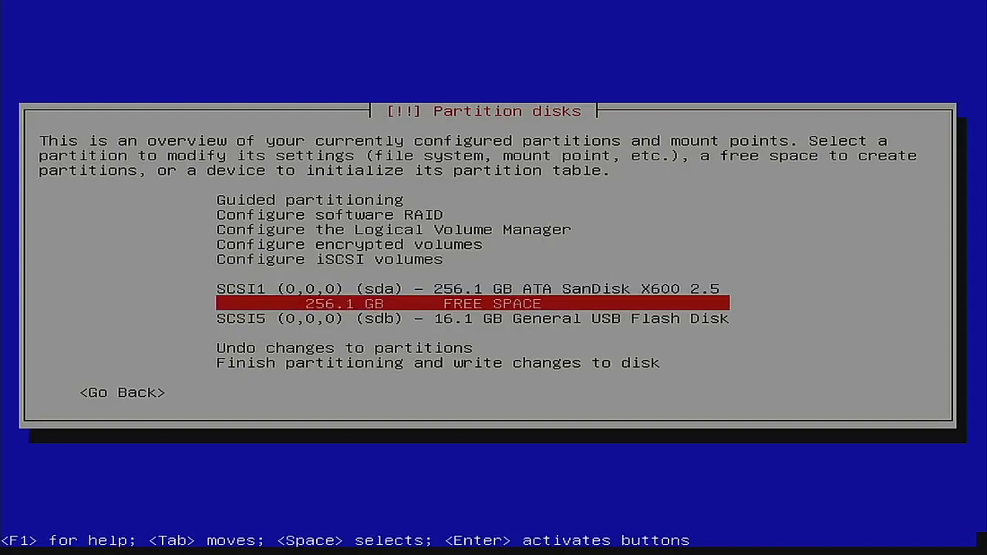
{"action": "key", "text": "Return"}
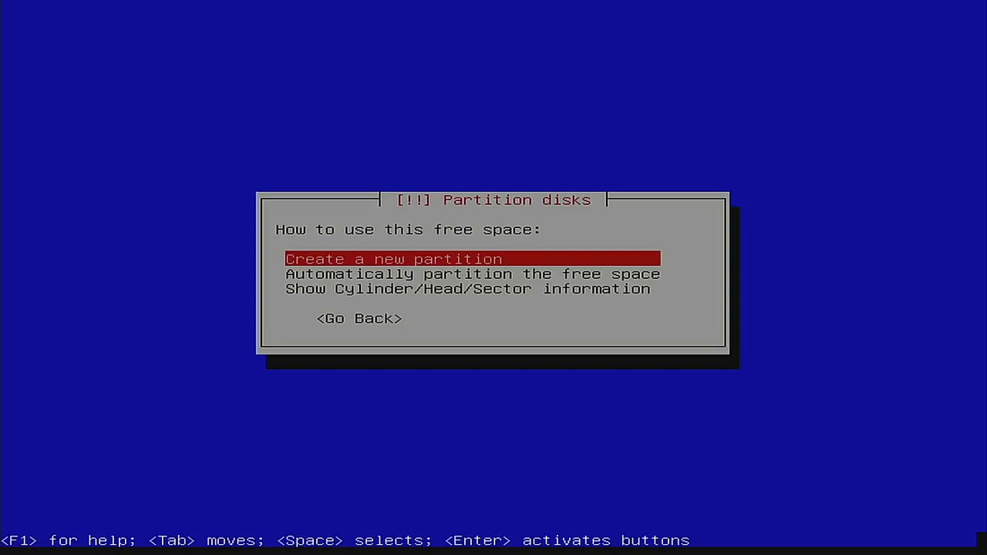
{"action": "key", "text": "Return"}
{"action": "key", "text": "BackSpace"}
{"action": "key", "text": "BackSpace"}
{"action": "key", "text": "BackSpace"}
{"action": "key", "text": "BackSpace"}
{"action": "key", "text": "BackSpace"}
{"action": "key", "text": "BackSpace"}
{"action": "key", "text": "BackSpace"}
{"action": "key", "text": "BackSpace"}
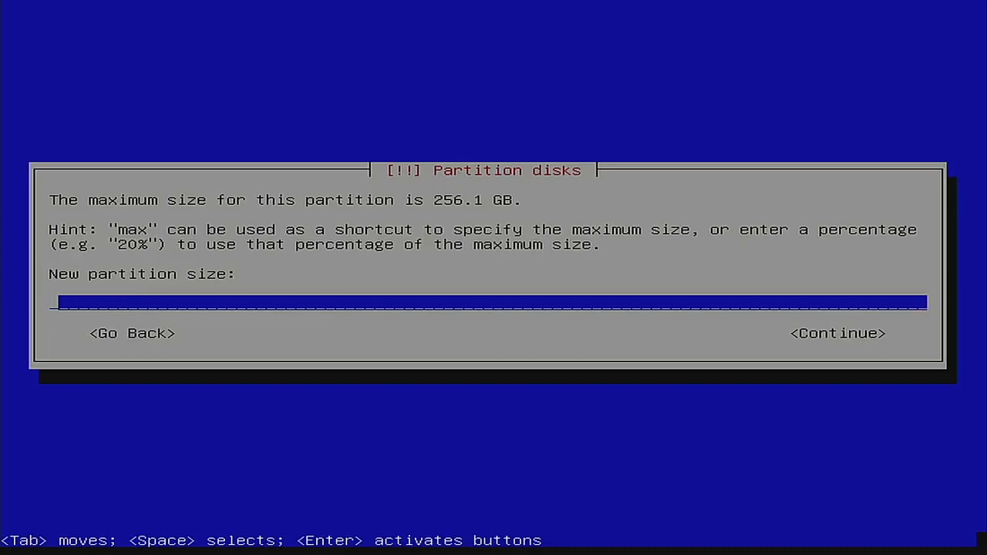
{"action": "type", "text": "500M"}
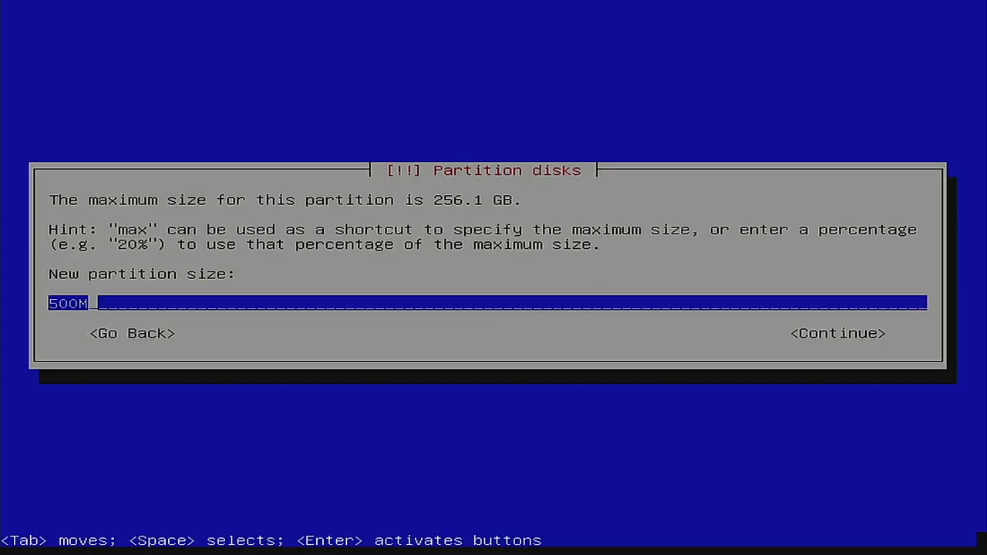
{"action": "key", "text": "Tab"}
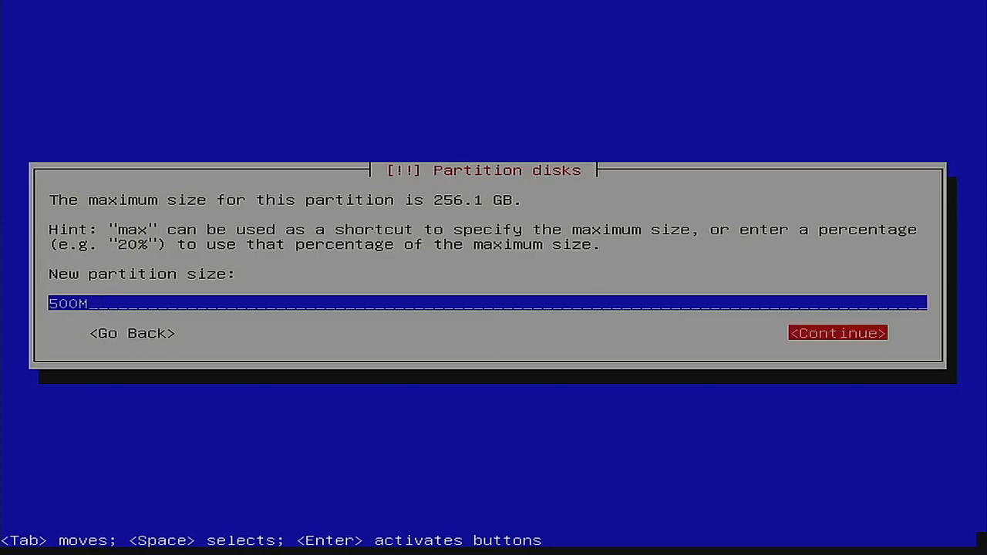
{"action": "key", "text": "Return"}
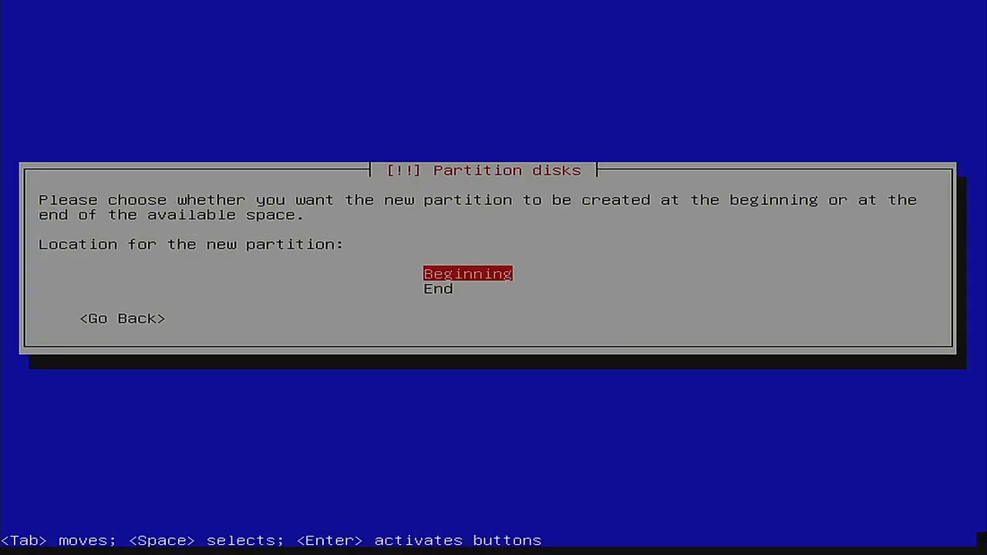
Step: Place the 500M partition at the beginning as an EFI System Partition, then select the 255.6 GB free space
{"action": "key", "text": "Return"}
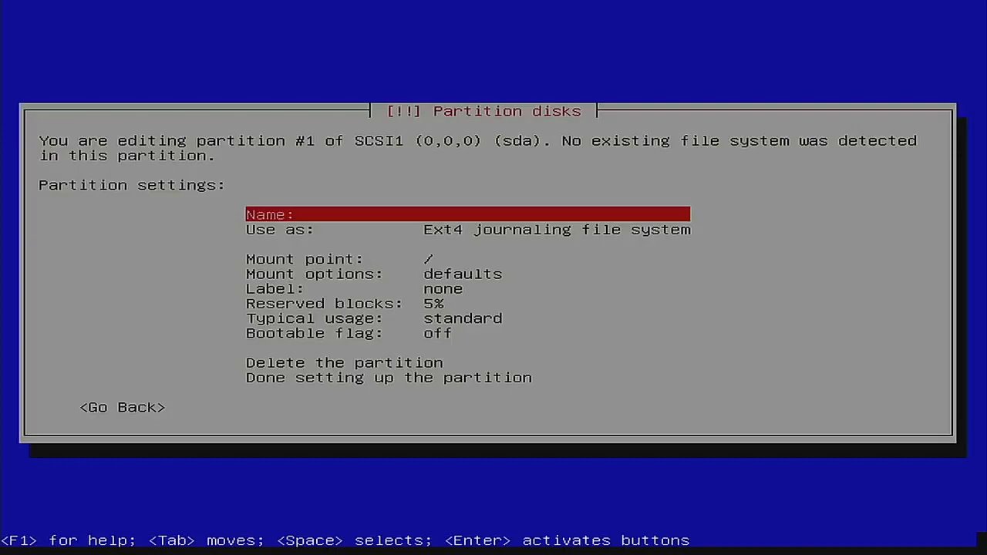
{"action": "key", "text": "Down"}
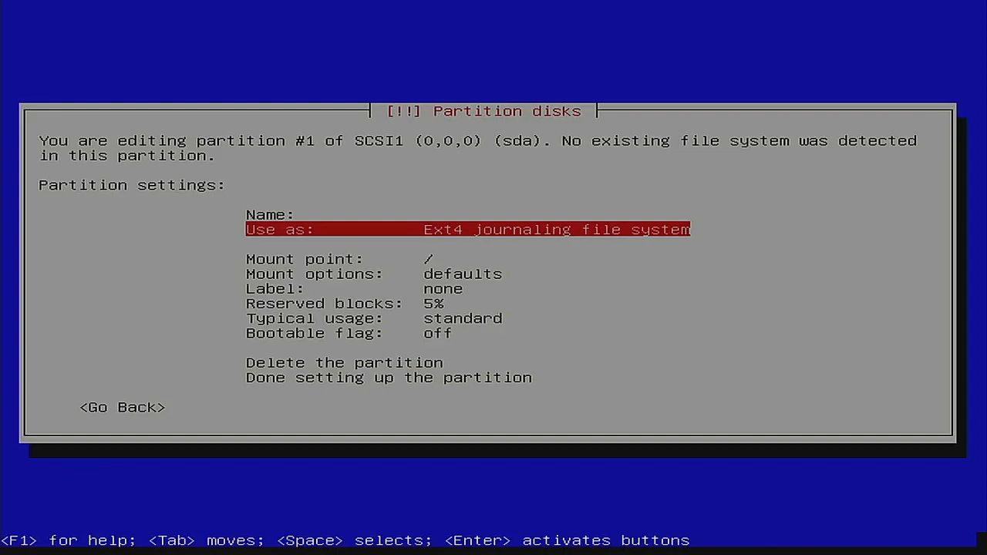
{"action": "key", "text": "Return"}
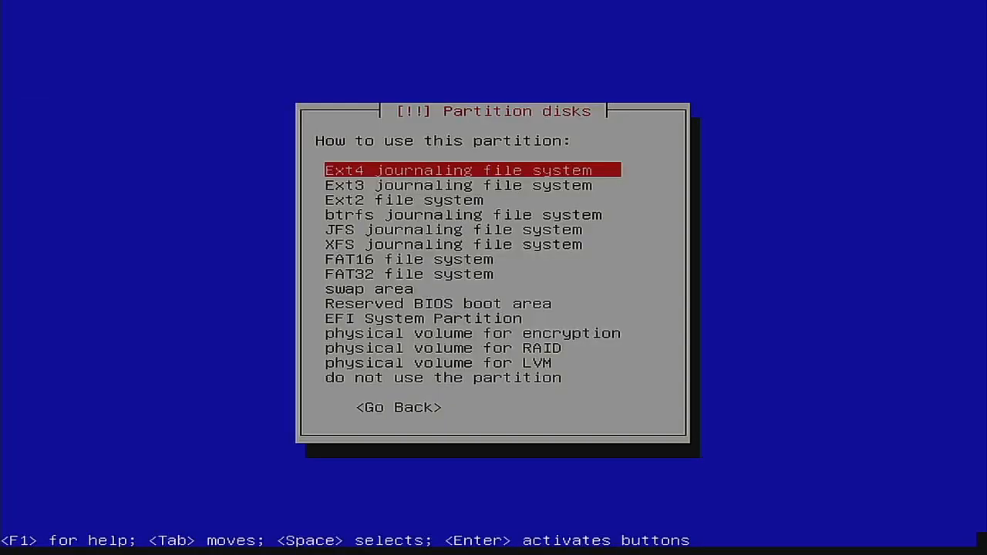
{"action": "key", "text": "Down"}
{"action": "key", "text": "Down"}
{"action": "key", "text": "Down"}
{"action": "key", "text": "Down"}
{"action": "key", "text": "Down"}
{"action": "key", "text": "Down"}
{"action": "key", "text": "Down"}
{"action": "key", "text": "Down"}
{"action": "key", "text": "Down"}
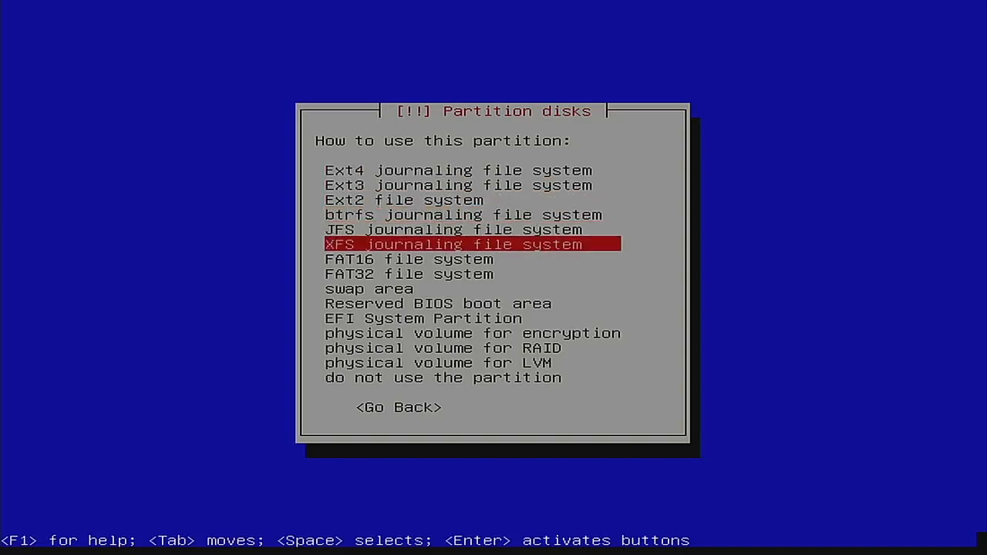
{"action": "key", "text": "Down"}
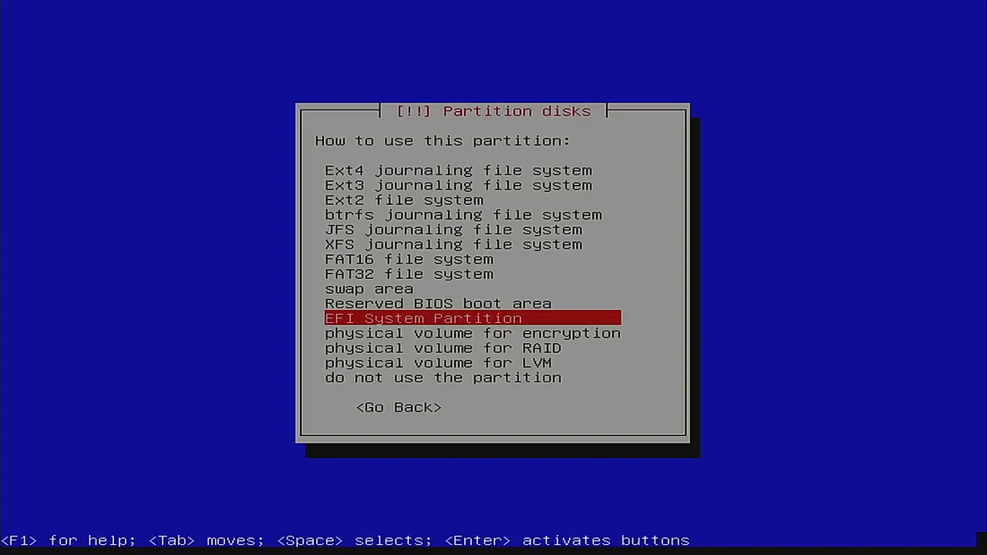
{"action": "key", "text": "Return"}
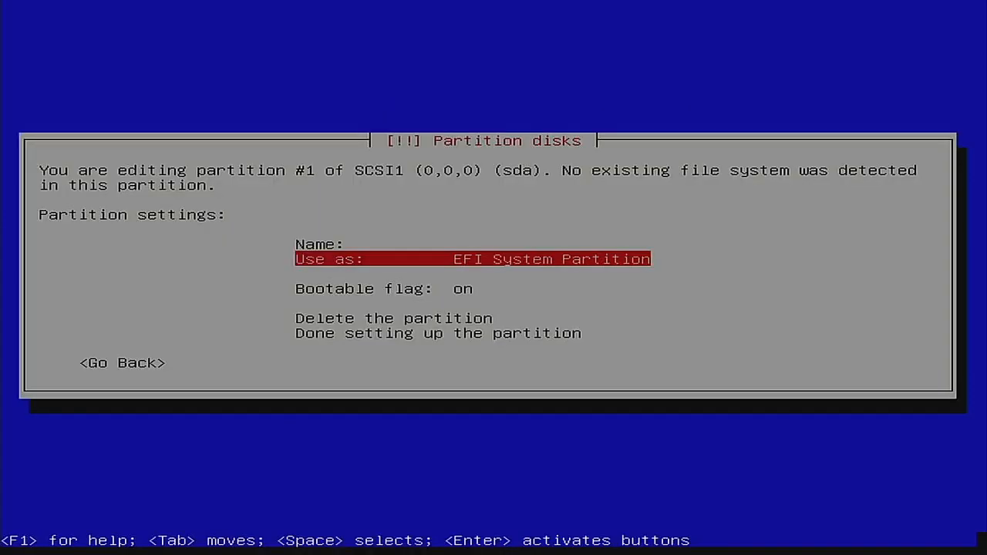
{"action": "key", "text": "Down"}
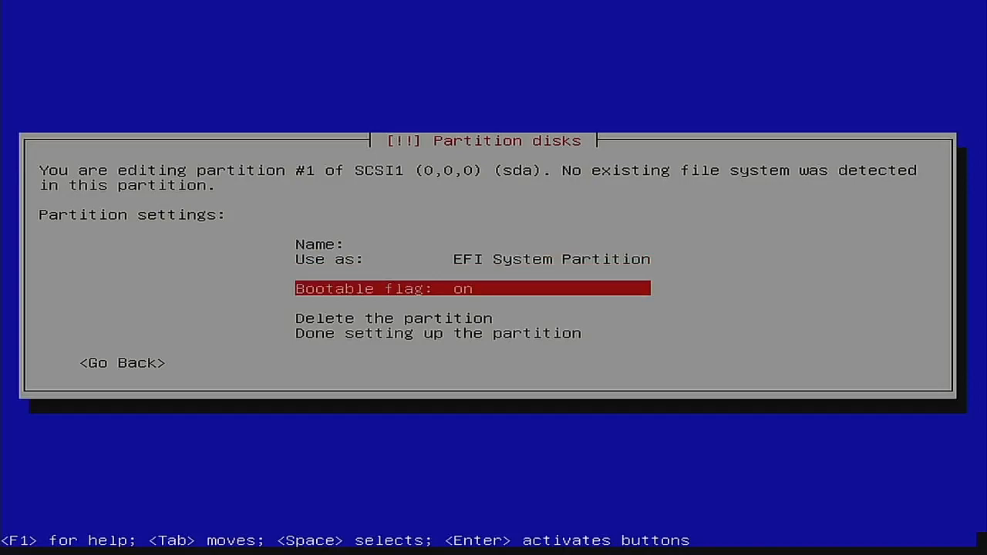
{"action": "key", "text": "Down"}
{"action": "key", "text": "Down"}
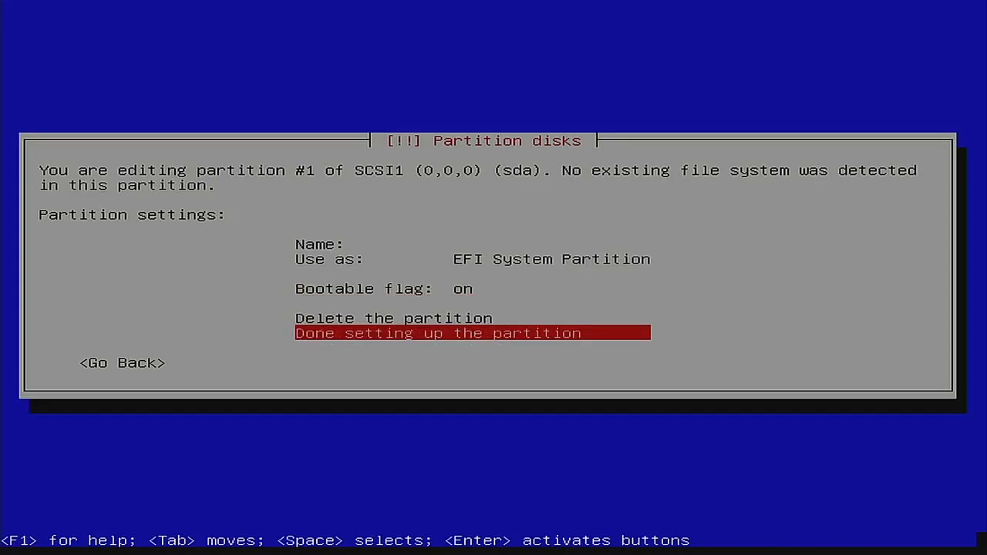
{"action": "key", "text": "Return"}
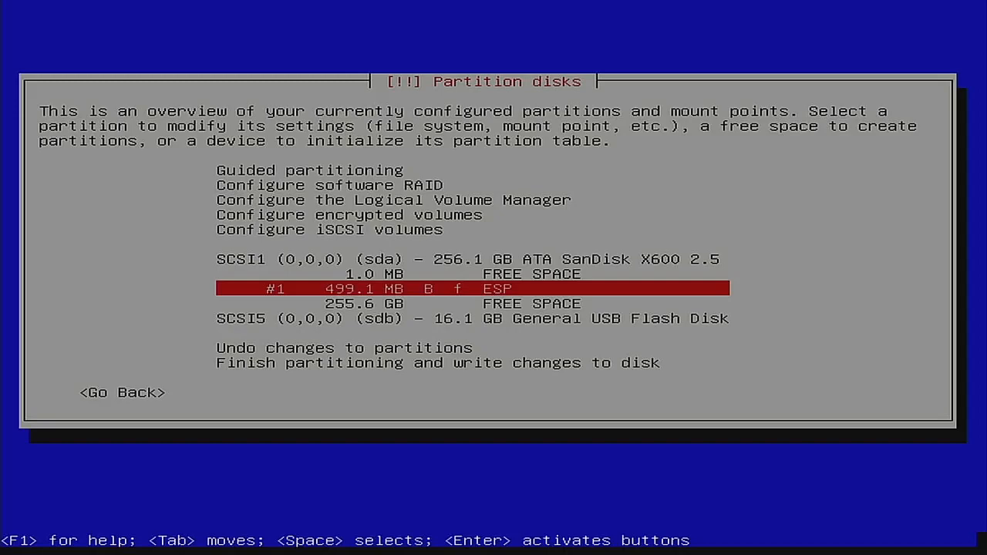
{"action": "key", "text": "Down"}
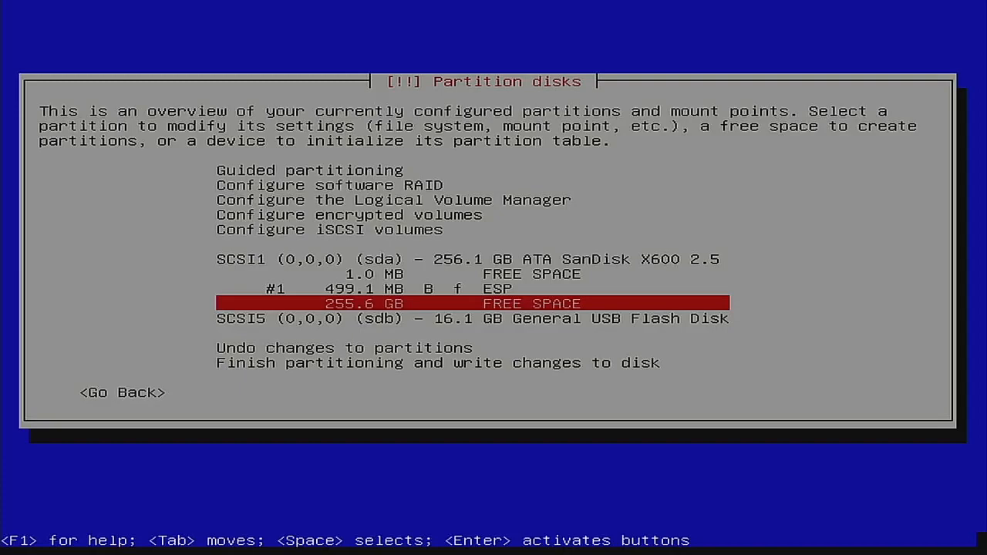
{"action": "key", "text": "Return"}
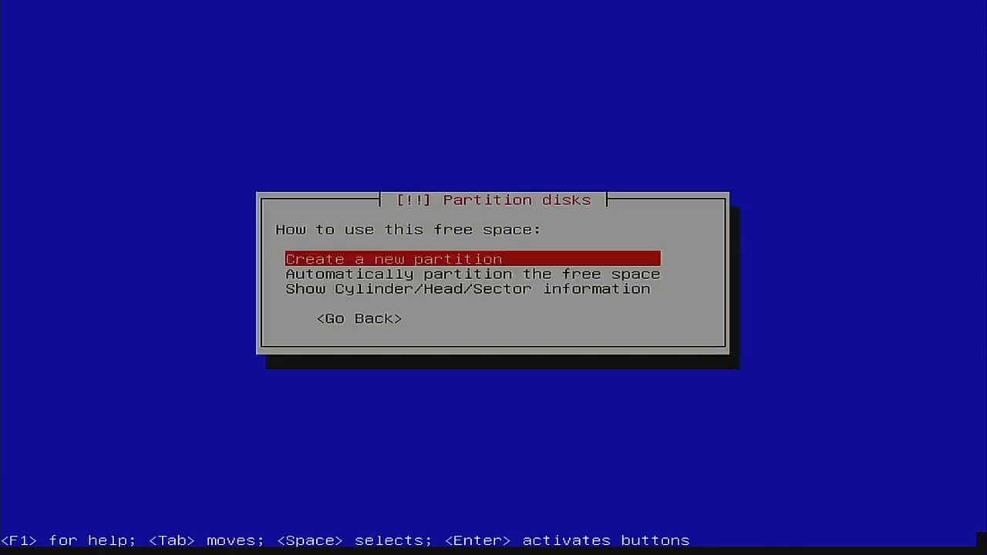
Step: Create a 255.6 GB partition in the remaining space, keeping Ext4 as its file system
{"action": "key", "text": "Return"}
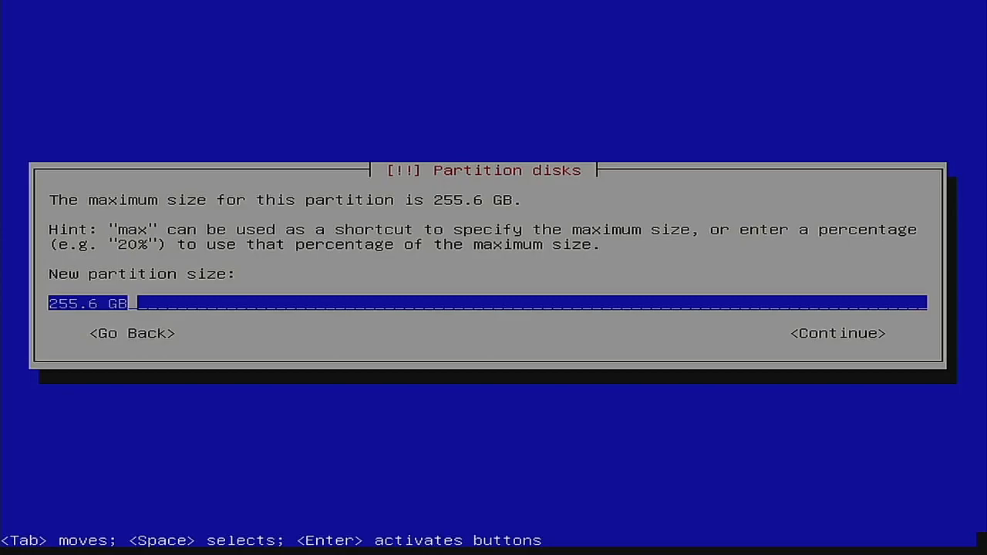
{"action": "key", "text": "Return"}
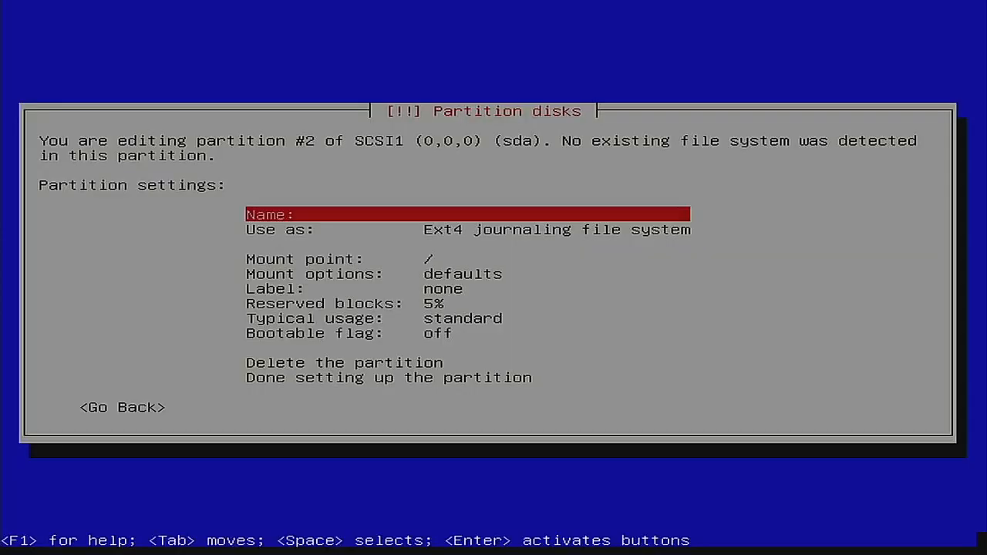
{"action": "key", "text": "Down"}
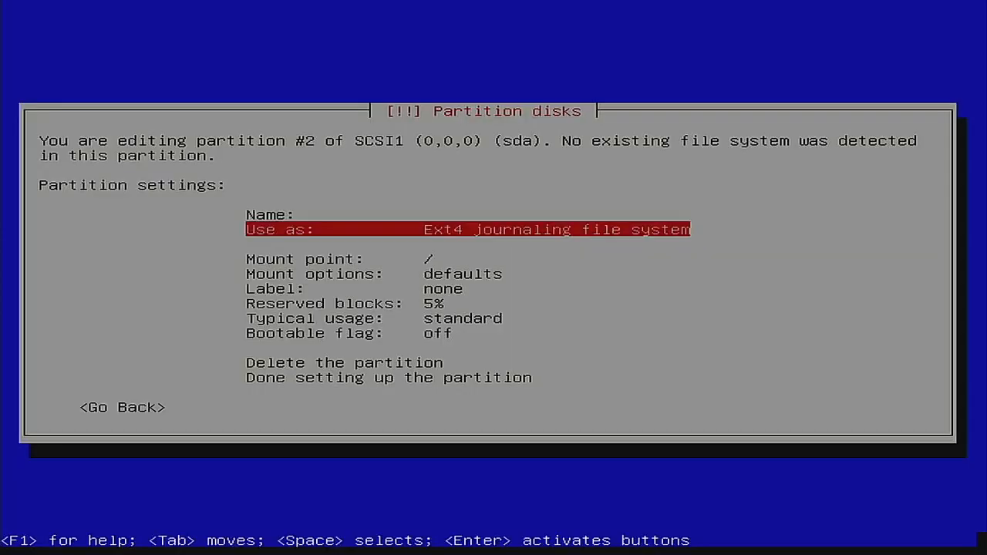
{"action": "key", "text": "Return"}
{"action": "key", "text": "Up"}
{"action": "key", "text": "Up"}
{"action": "key", "text": "Up"}
{"action": "key", "text": "Up"}
{"action": "key", "text": "Up"}
{"action": "key", "text": "Up"}
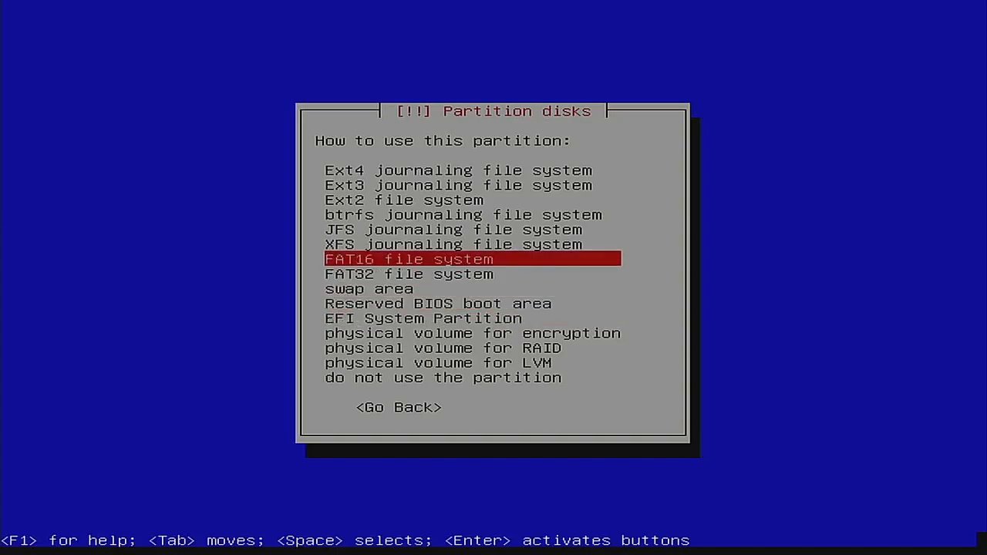
{"action": "key", "text": "Up"}
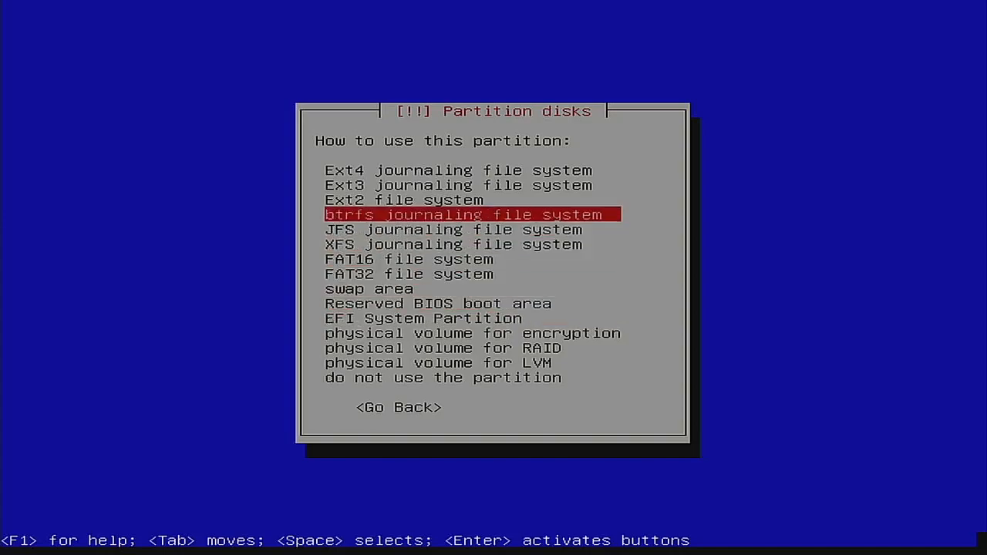
{"action": "key", "text": "Up"}
{"action": "key", "text": "Up"}
{"action": "key", "text": "Up"}
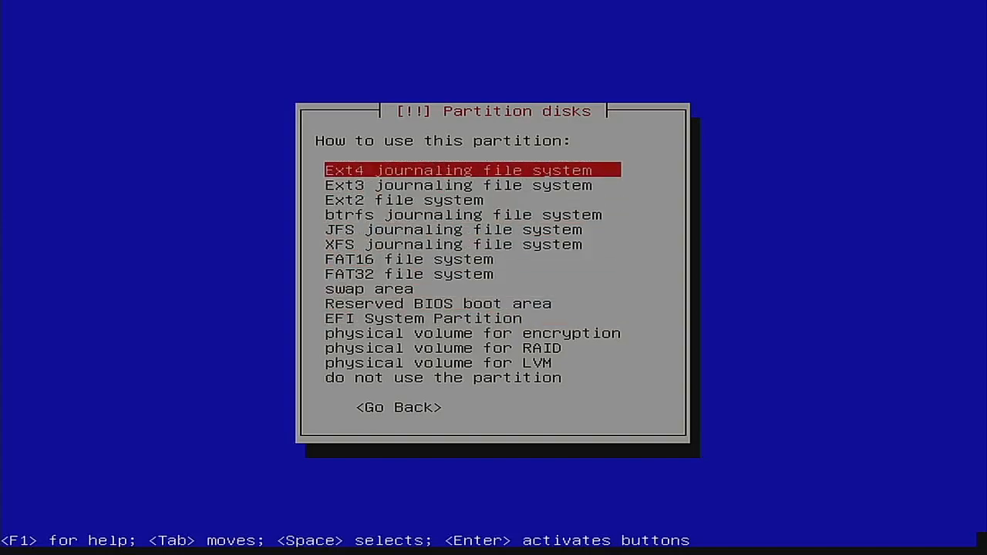
{"action": "key", "text": "Down"}
{"action": "key", "text": "Down"}
{"action": "key", "text": "Down"}
{"action": "key", "text": "Up"}
{"action": "key", "text": "Up"}
{"action": "key", "text": "Up"}
{"action": "key", "text": "Down"}
{"action": "key", "text": "Down"}
{"action": "key", "text": "Down"}
{"action": "key", "text": "Up"}
{"action": "key", "text": "Up"}
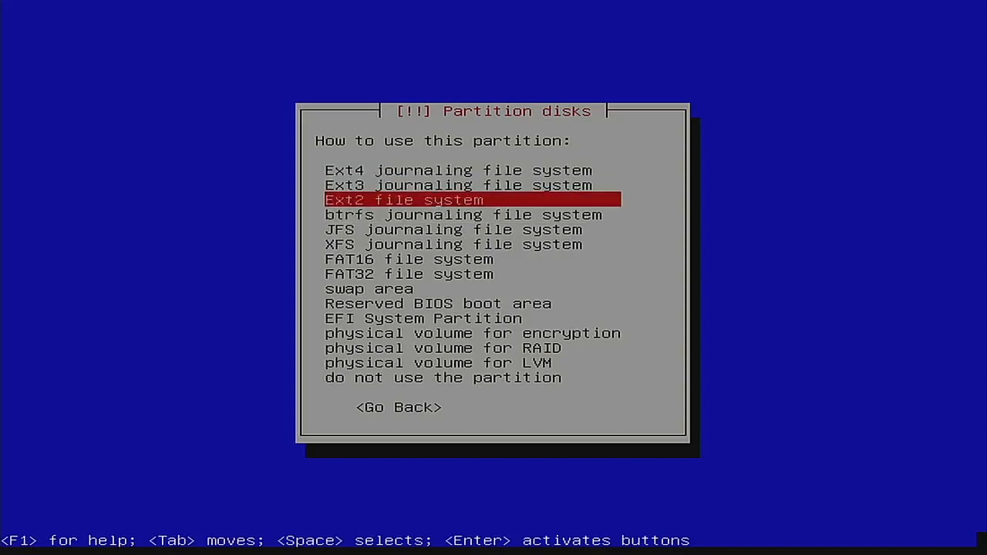
{"action": "key", "text": "Down"}
{"action": "key", "text": "Down"}
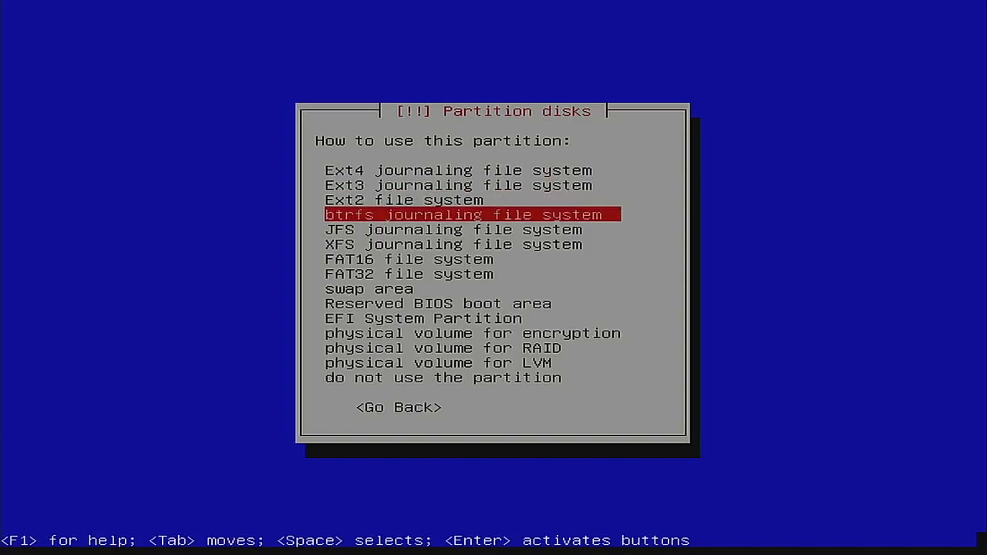
{"action": "key", "text": "Up"}
{"action": "key", "text": "Up"}
{"action": "key", "text": "Up"}
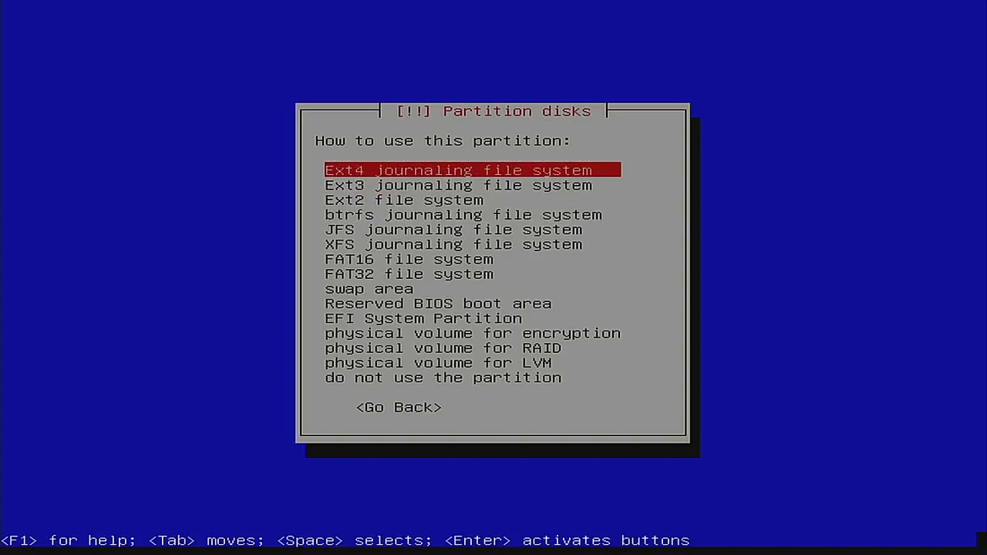
{"action": "key", "text": "Return"}
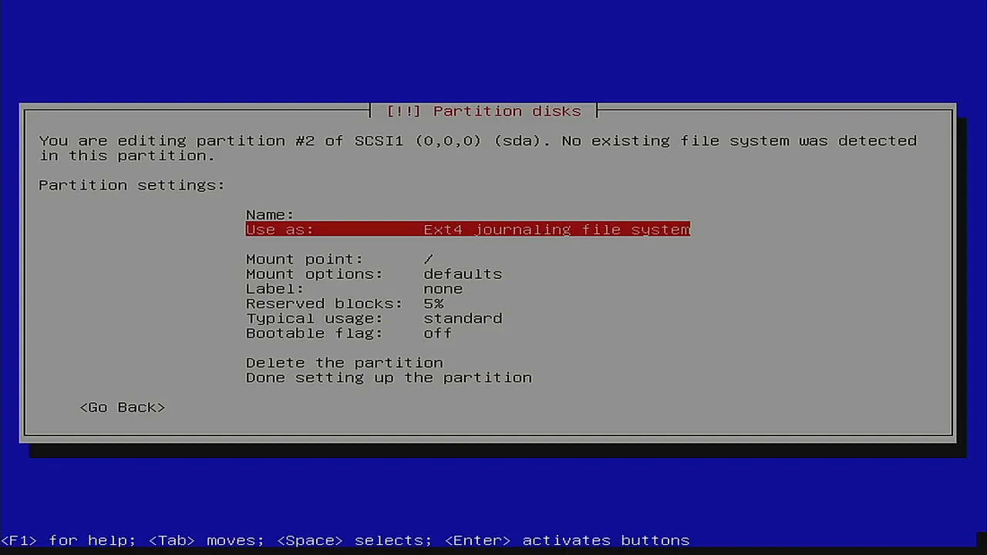
Step: Finish the ext4 root partition with its mount point at /
{"action": "key", "text": "Down"}
{"action": "key", "text": "Down"}
{"action": "key", "text": "Down"}
{"action": "key", "text": "Down"}
{"action": "key", "text": "Down"}
{"action": "key", "text": "Down"}
{"action": "key", "text": "Down"}
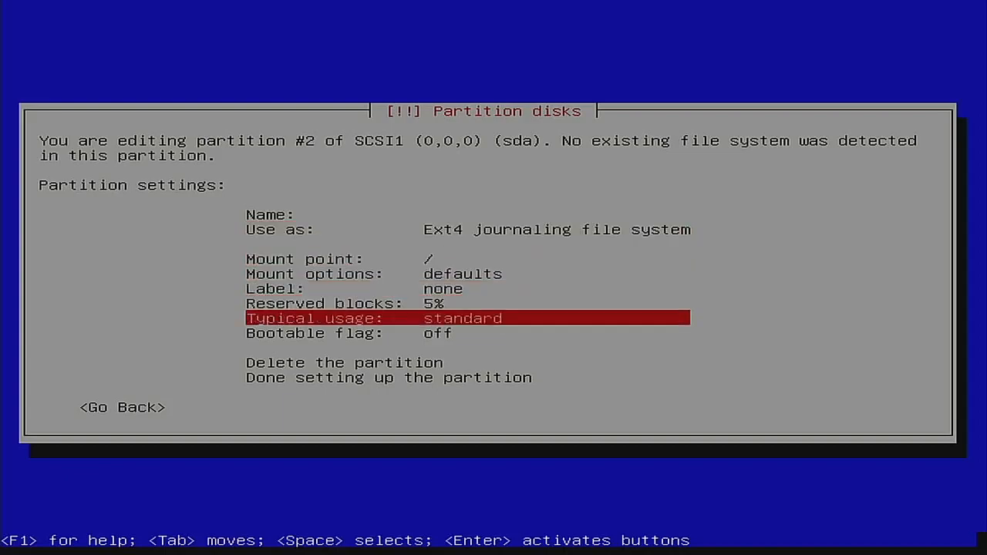
{"action": "key", "text": "Down"}
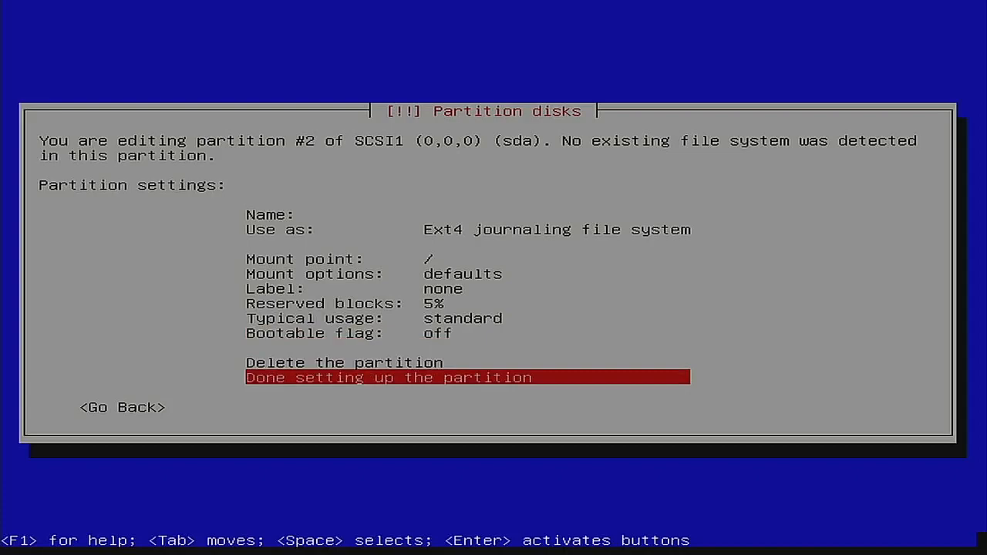
{"action": "key", "text": "Return"}
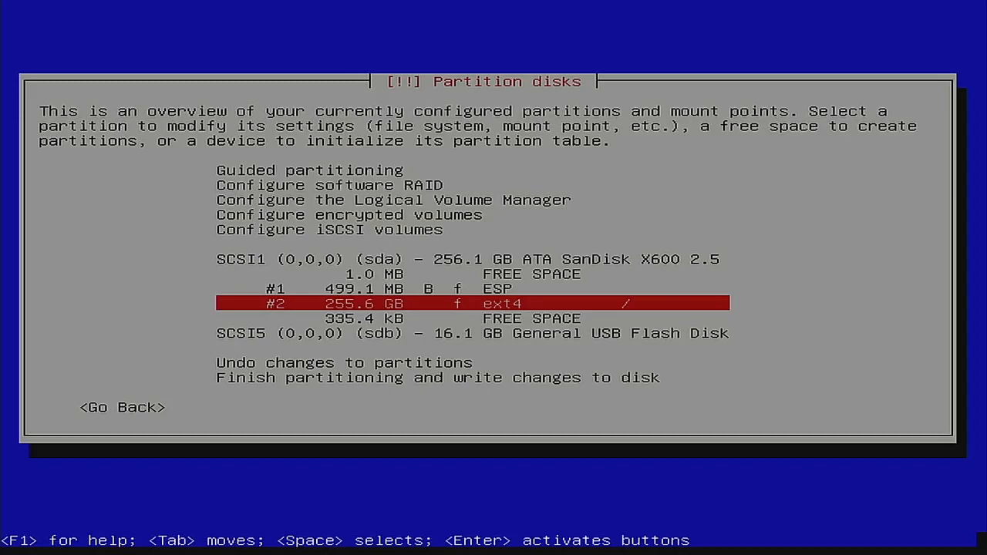
Step: Finish partitioning without swap and write the ESP and ext4 changes to sda
{"action": "key", "text": "Down"}
{"action": "key", "text": "Down"}
{"action": "key", "text": "Down"}
{"action": "key", "text": "Down"}
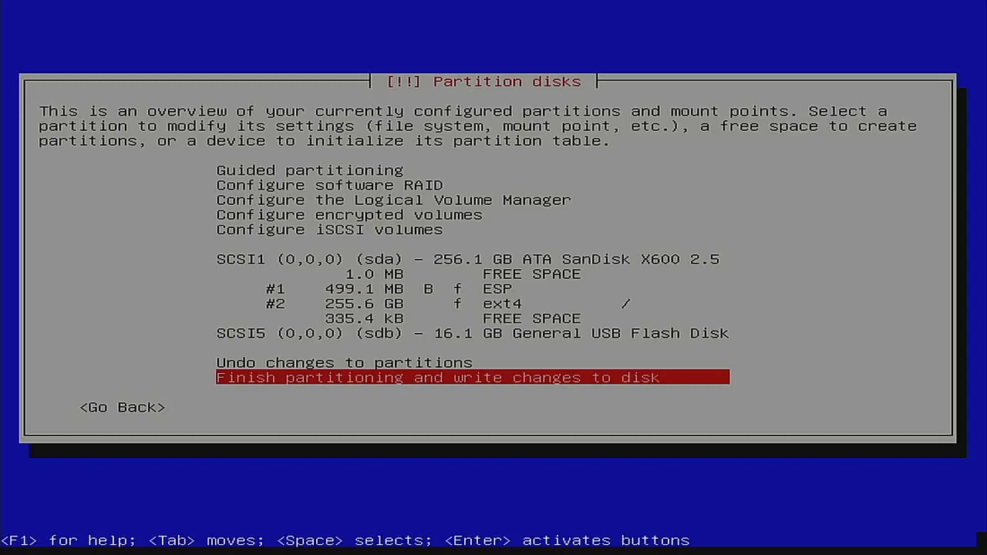
{"action": "key", "text": "Return"}
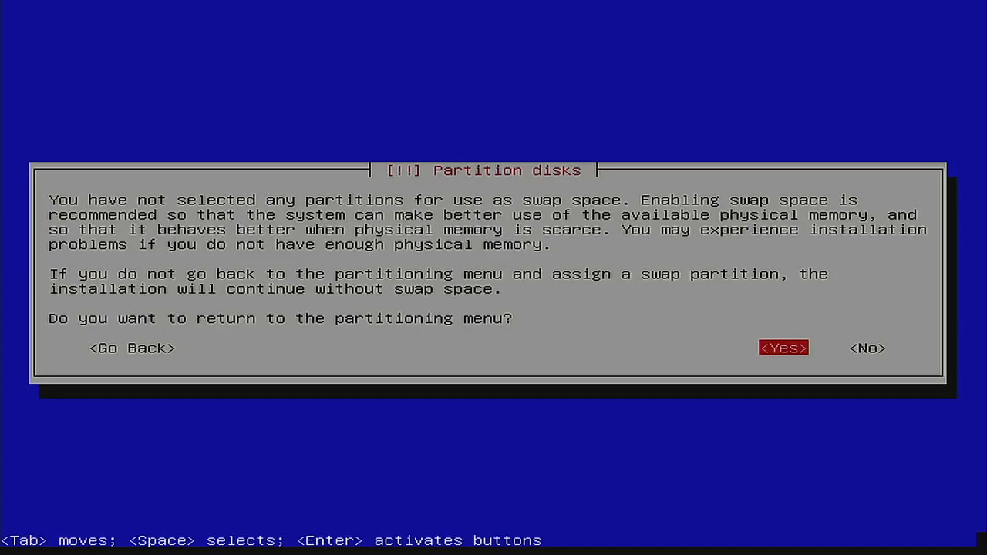
{"action": "key", "text": "Tab"}
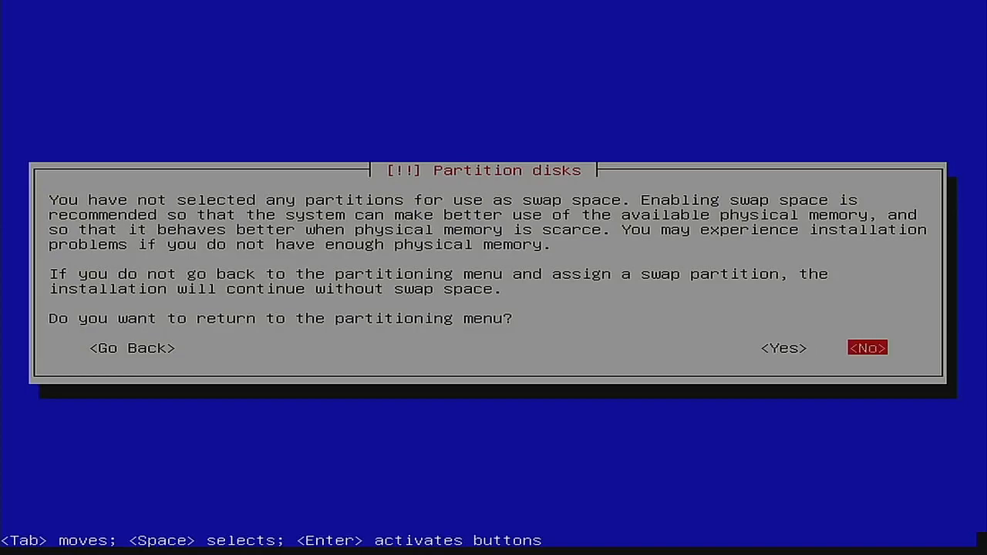
{"action": "key", "text": "Return"}
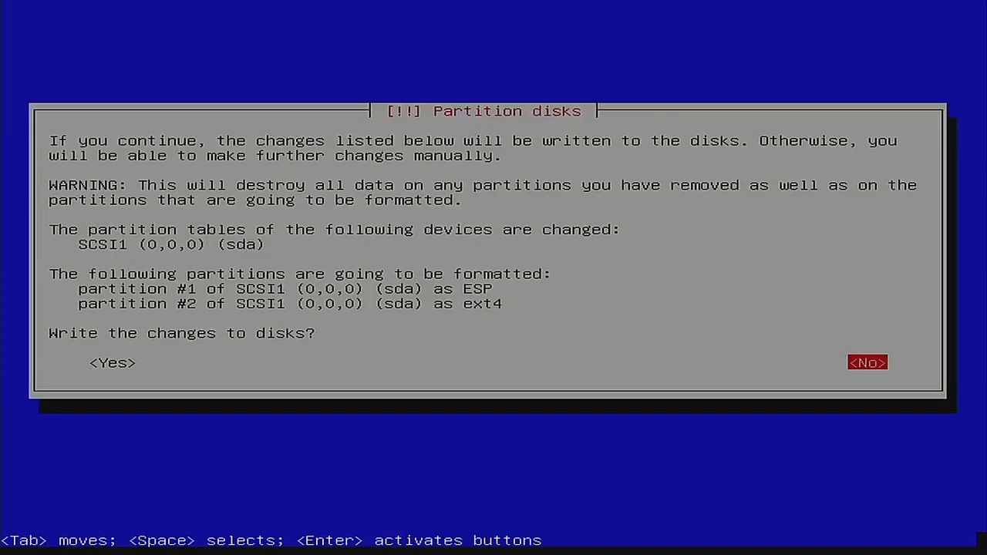
{"action": "key", "text": "Tab"}
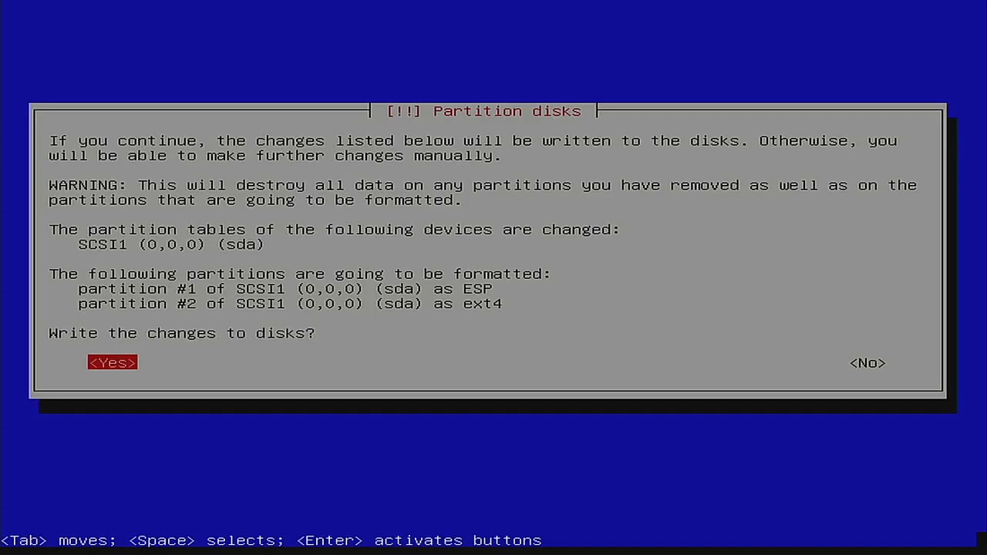
{"action": "key", "text": "Return"}
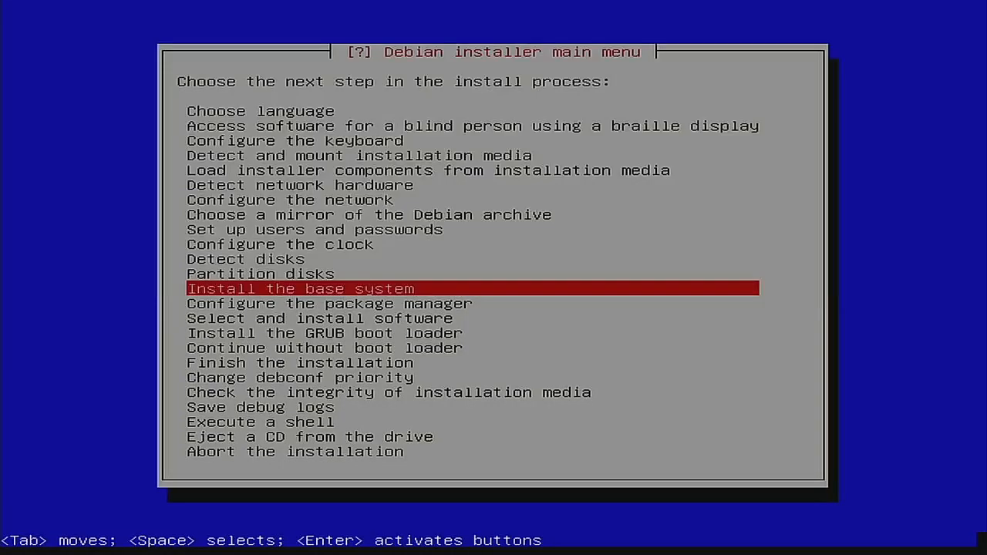
Step: Install the base system with the linux-image-amd64 kernel and a generic initrd including all drivers
{"action": "key", "text": "Return"}
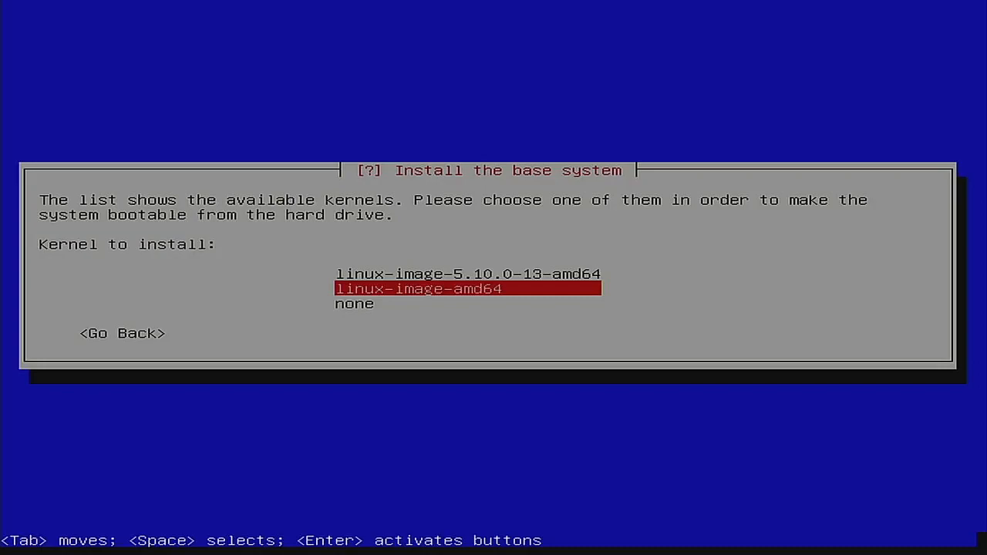
{"action": "key", "text": "Return"}
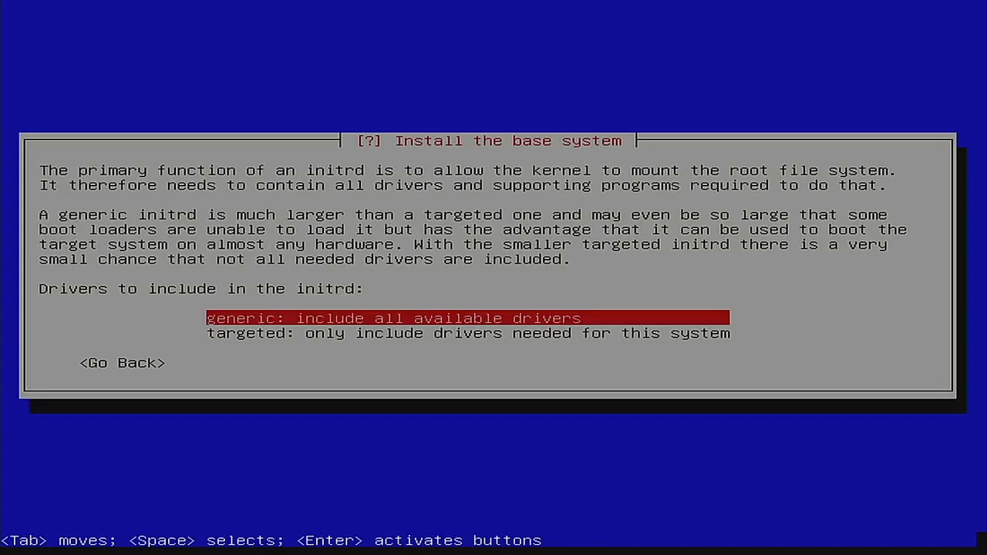
{"action": "key", "text": "Return"}
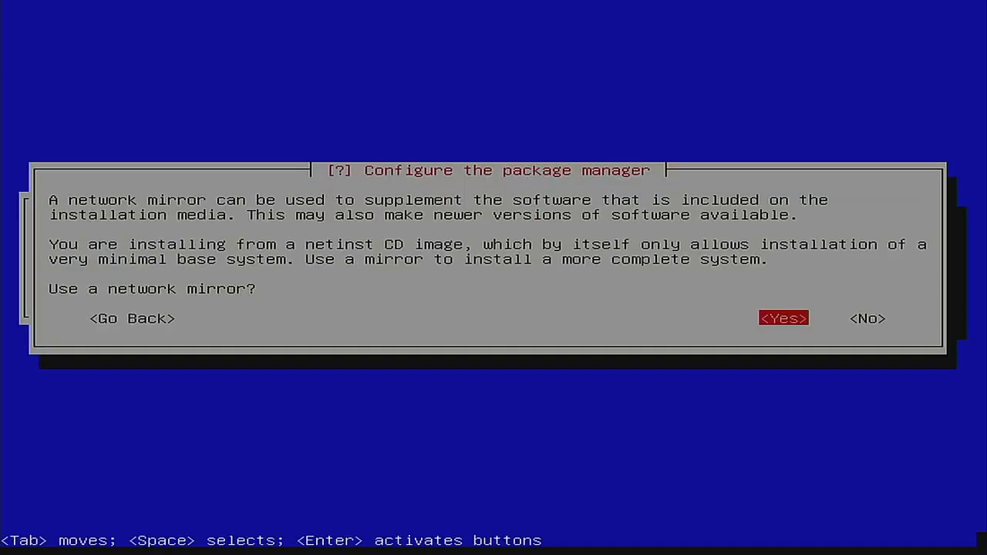
Step: Use the United States mirror atl.mirrors.clouvider.net with no HTTP proxy
{"action": "key", "text": "Return"}
{"action": "key", "text": "Return"}
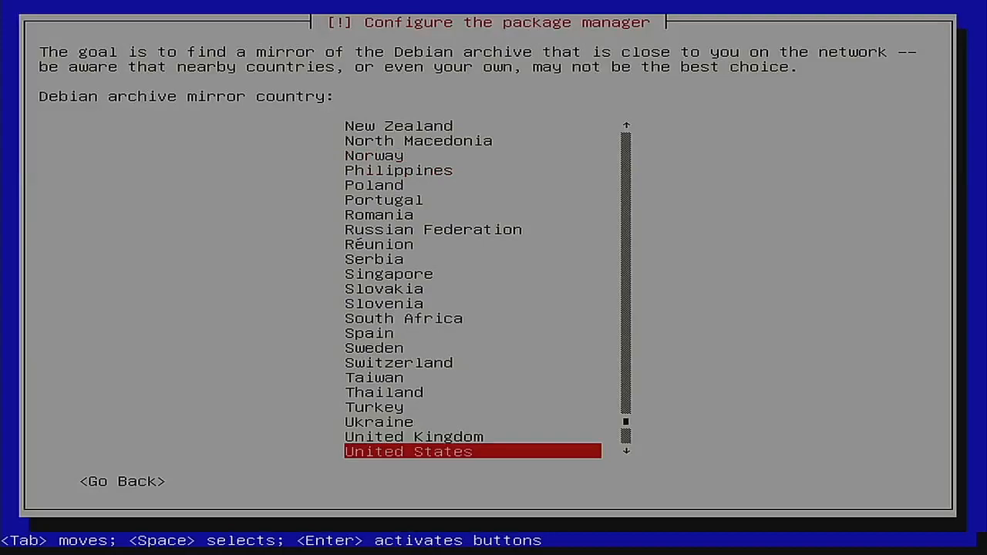
{"action": "key", "text": "Return"}
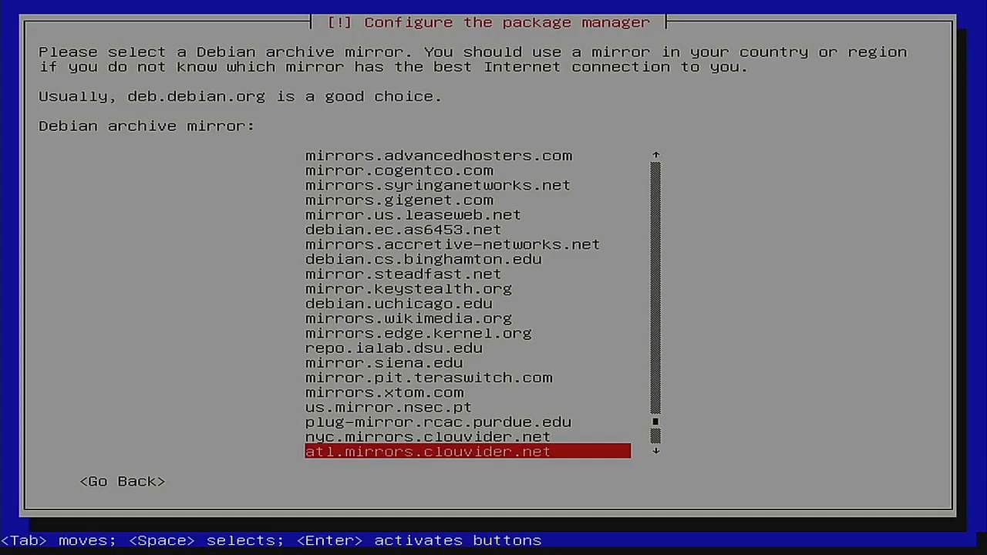
{"action": "key", "text": "Return"}
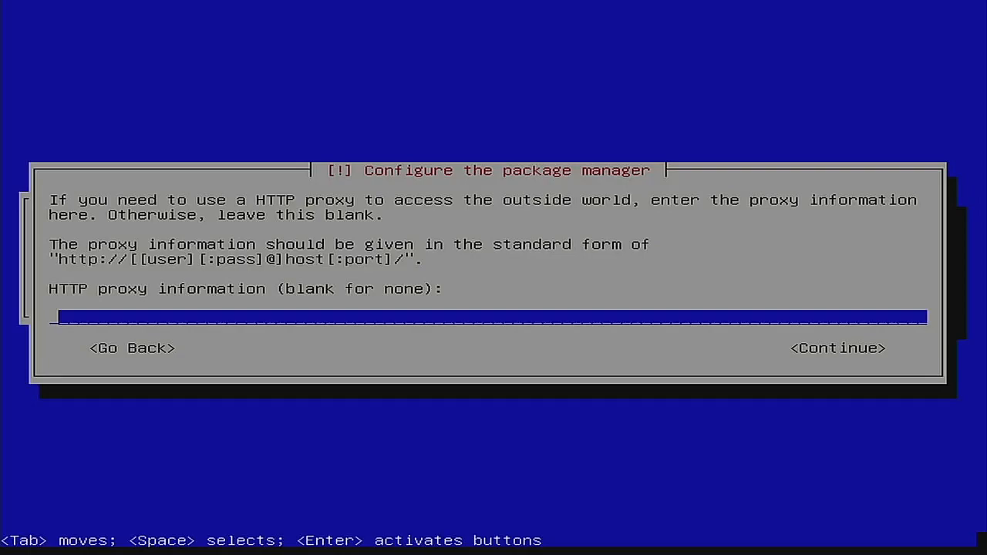
{"action": "type", "text": "`"}
{"action": "key", "text": "BackSpace"}
{"action": "key", "text": "Tab"}
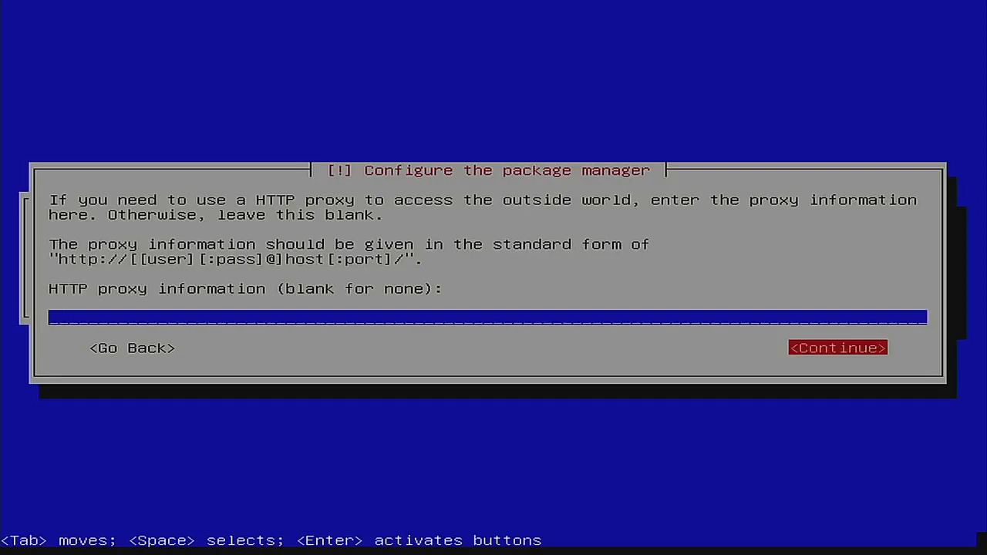
{"action": "key", "text": "Return"}
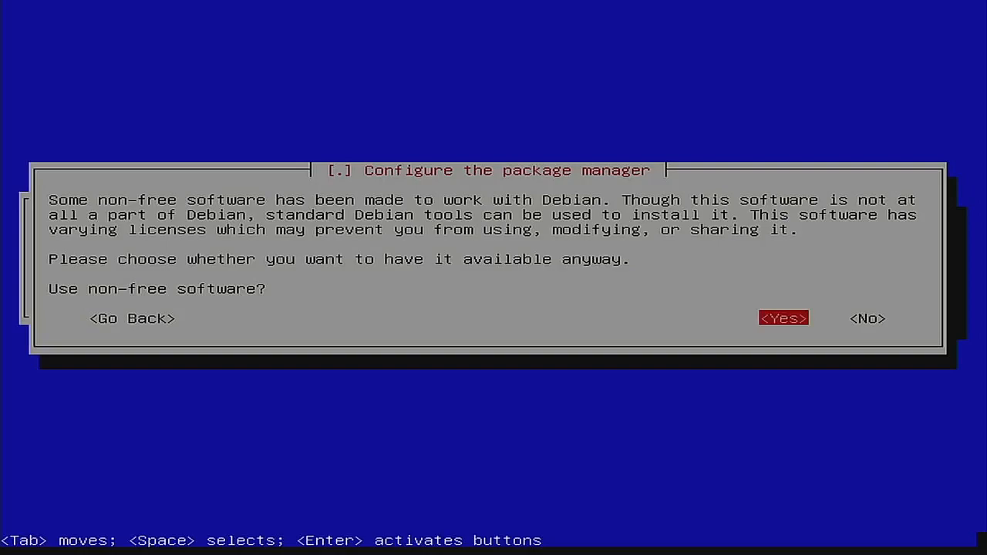
Step: Allow non-free software and leave source repositories disabled
{"action": "key", "text": "Return"}
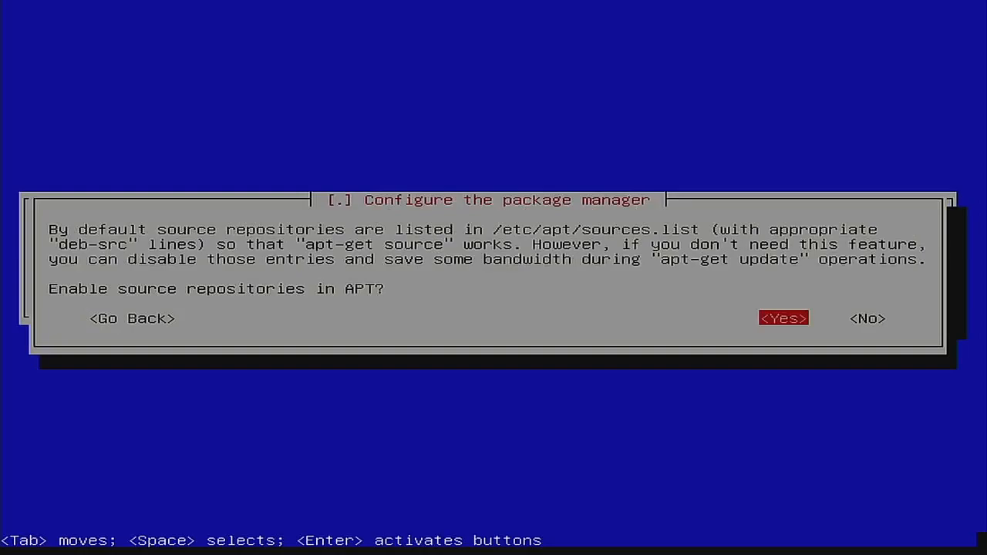
{"action": "key", "text": "Right"}
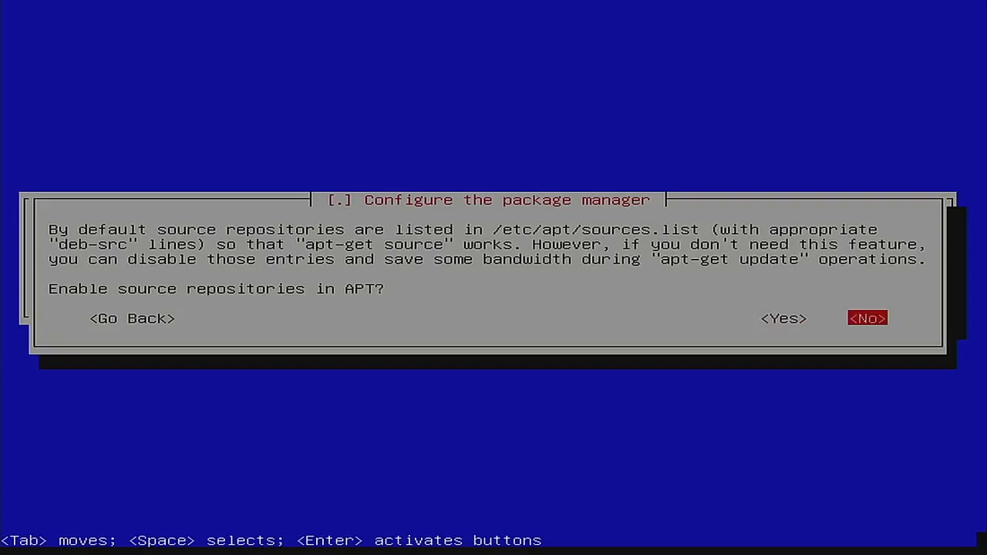
{"action": "key", "text": "Return"}
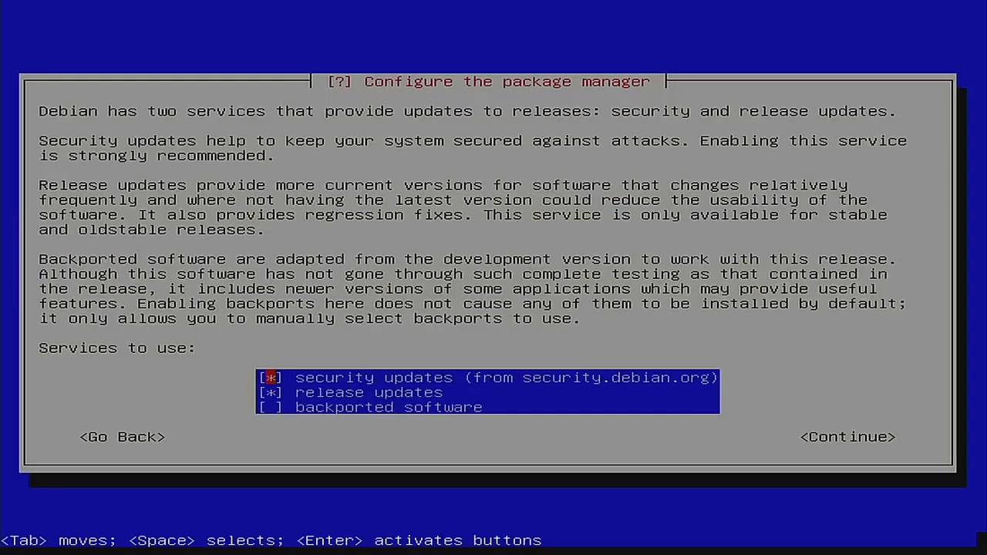
Step: Add backported software to the checked security and release update services
{"action": "key", "text": "Down"}
{"action": "key", "text": "Down"}
{"action": "key", "text": "space"}
{"action": "key", "text": "Tab"}
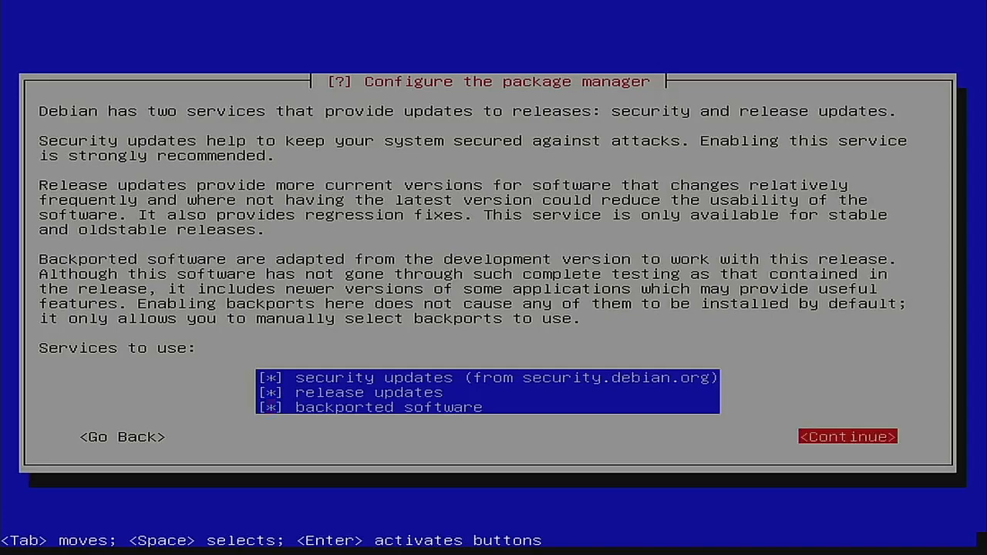
{"action": "key", "text": "Return"}
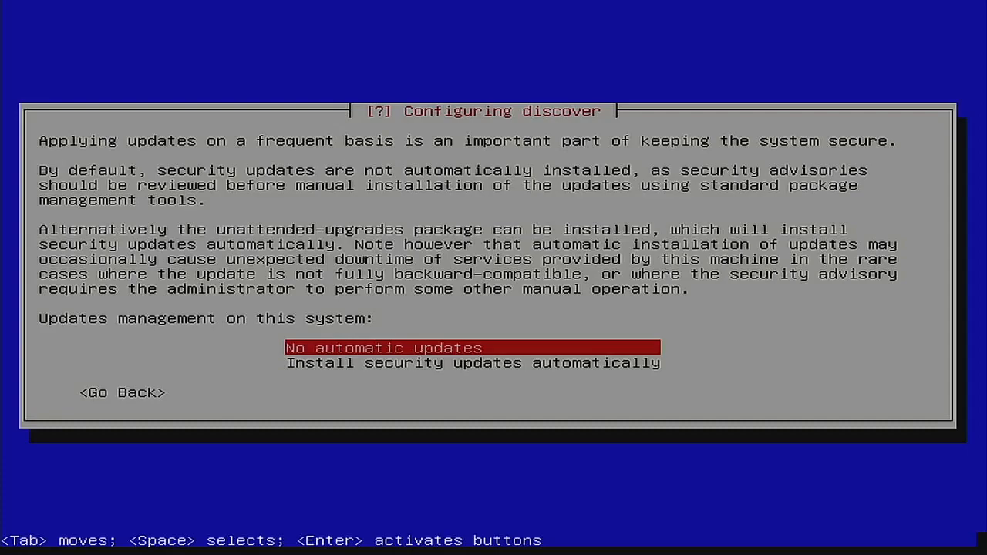
Step: Keep automatic updates off and decline the popularity-contest survey
{"action": "key", "text": "Return"}
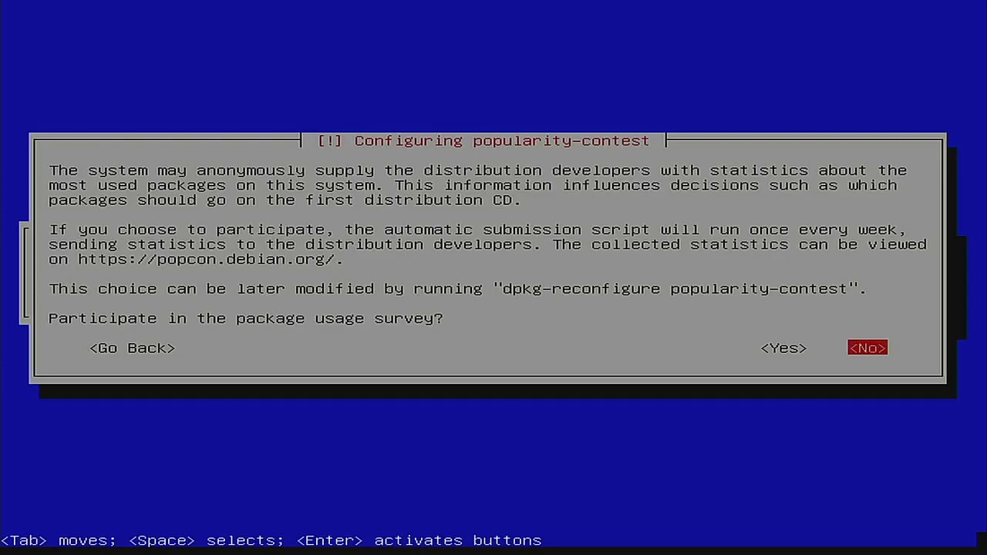
{"action": "key", "text": "Return"}
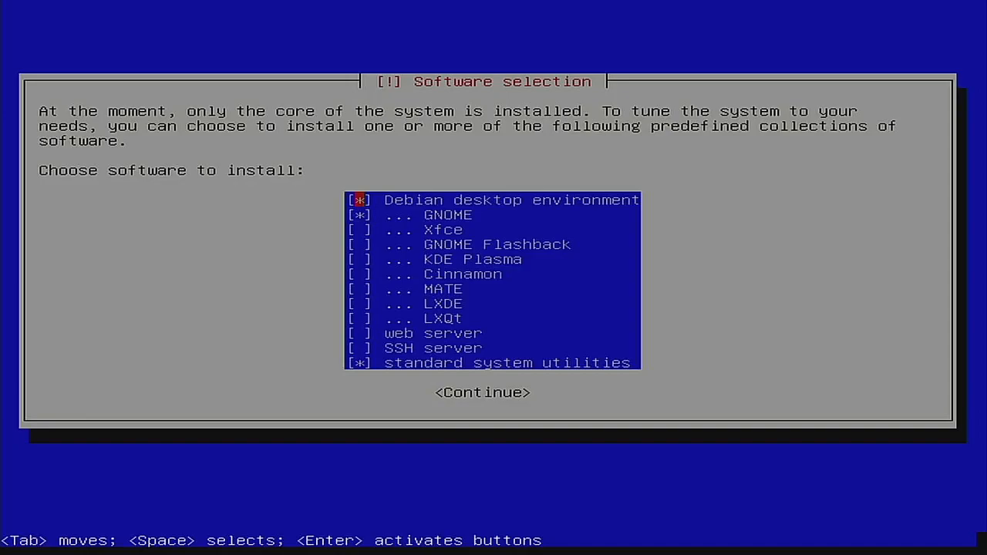
Step: Uncheck Debian desktop environment and GNOME, keeping only standard system utilities
{"action": "key", "text": "space"}
{"action": "key", "text": "Down"}
{"action": "key", "text": "space"}
{"action": "key", "text": "Down"}
{"action": "key", "text": "Down"}
{"action": "key", "text": "Down"}
{"action": "key", "text": "Down"}
{"action": "key", "text": "Down"}
{"action": "key", "text": "Up"}
{"action": "key", "text": "Up"}
{"action": "key", "text": "Up"}
{"action": "key", "text": "Up"}
{"action": "key", "text": "Tab"}
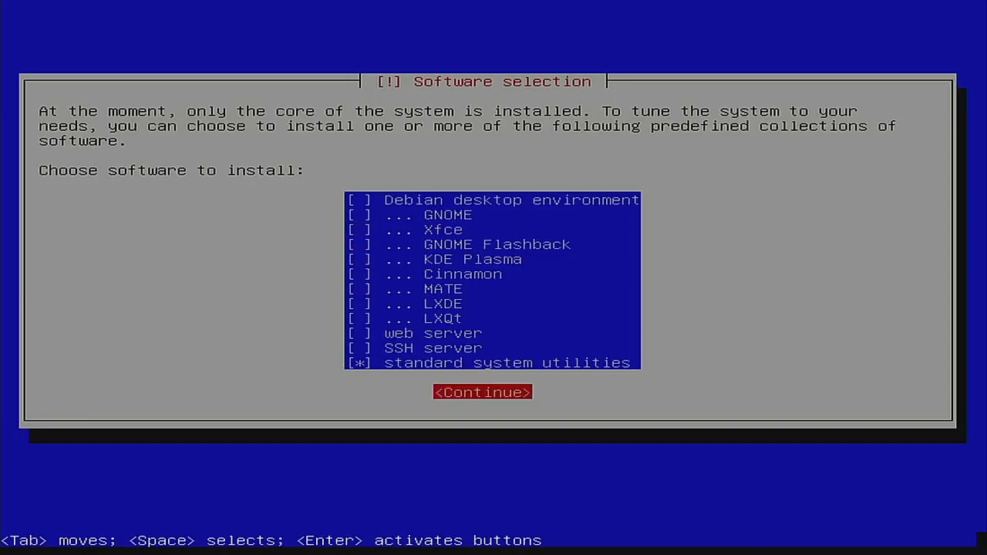
Step: Install only the standard system utilities, then install GRUB without forcing the EFI removable media path
{"action": "key", "text": "Return"}
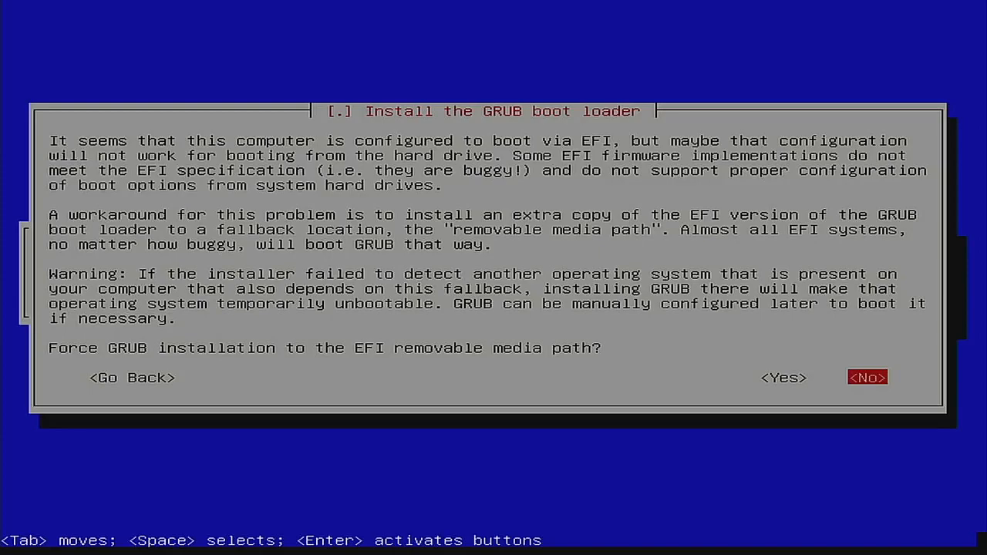
{"action": "key", "text": "Return"}
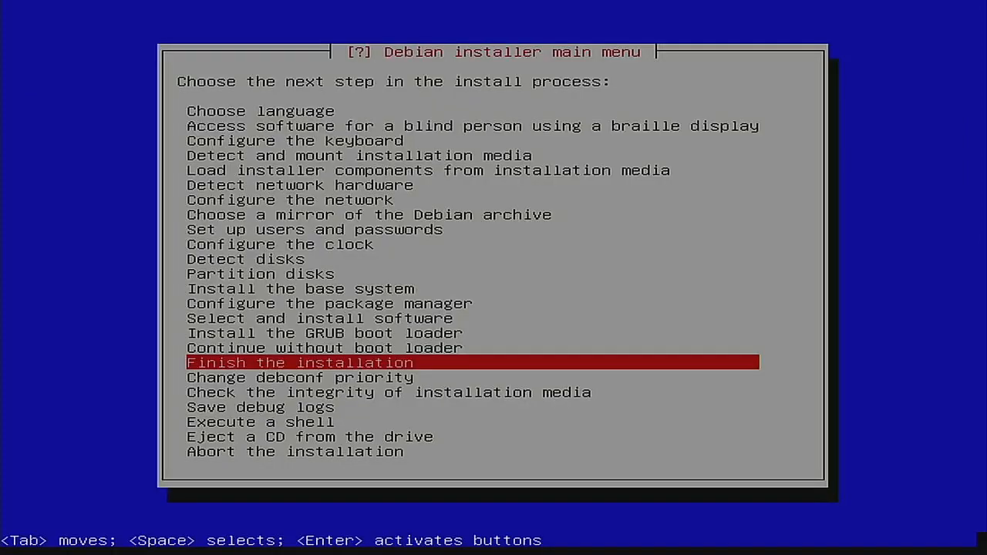
Step: Finish the installation with the system clock set to UTC and reboot into the installed Debian 11
{"action": "key", "text": "Return"}
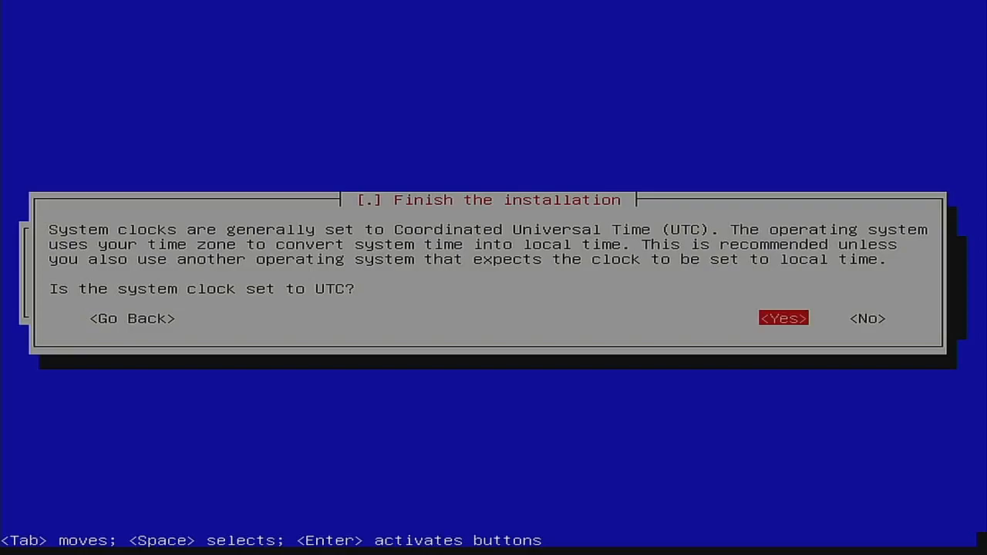
{"action": "key", "text": "Return"}
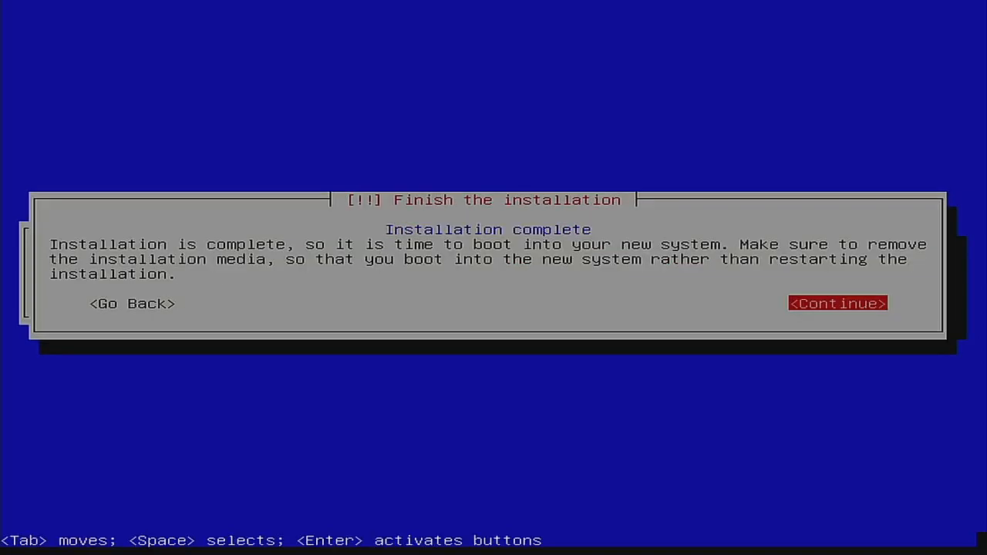
{"action": "key", "text": "Return"}
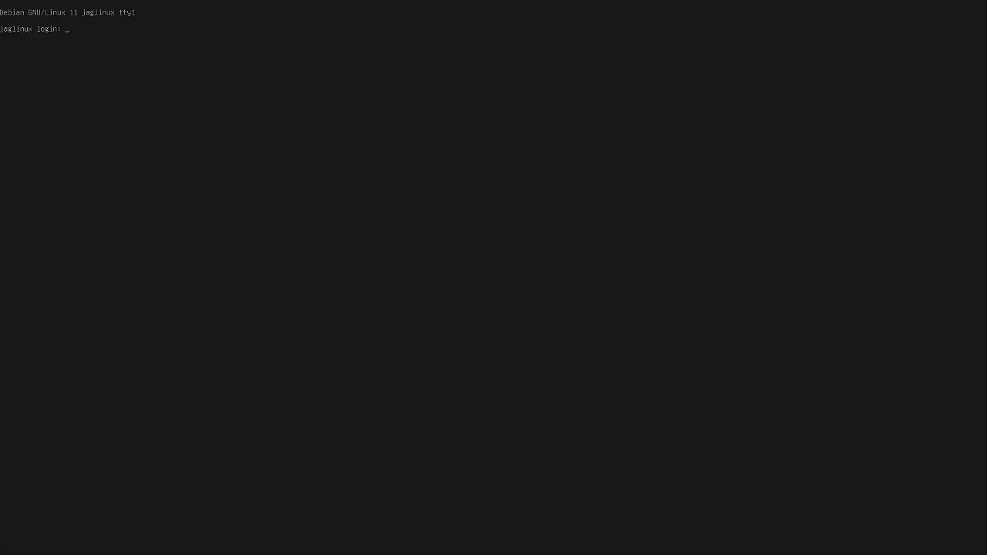
Step: Log in with the user's account, run sudo apt update, and enter sudo dpkg-reconfigure console-setup
{"action": "type", "text": "drew"}
{"action": "key", "text": "Return"}
{"action": "key", "text": "Return"}
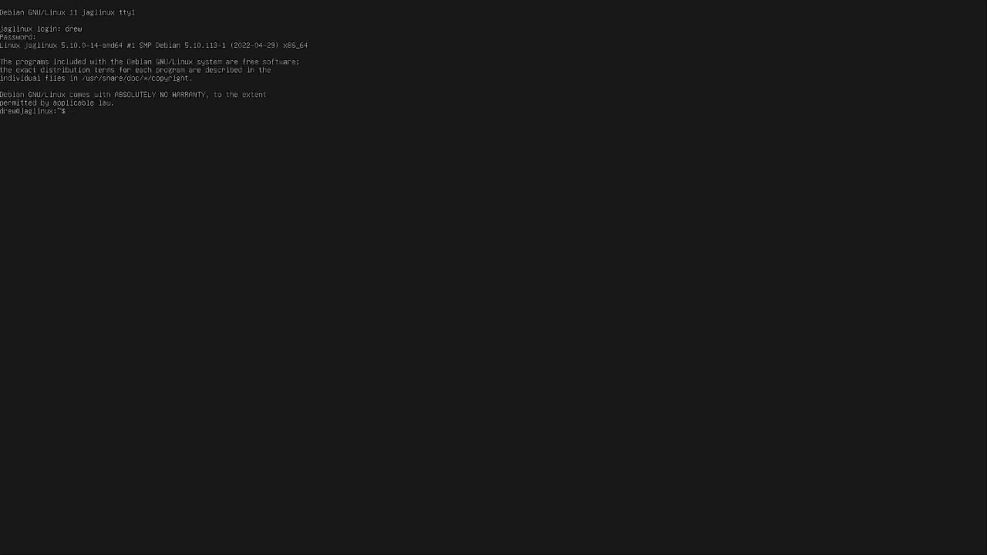
{"action": "type", "text": "sudo apt update"}
{"action": "key", "text": "Return"}
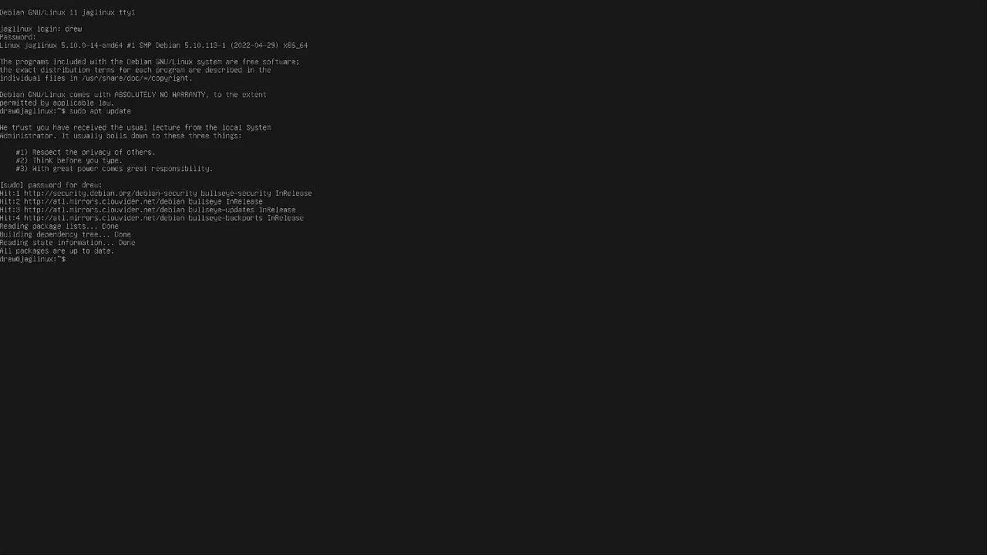
{"action": "type", "text": "sudo dpkg-reconfigure console-setup"}
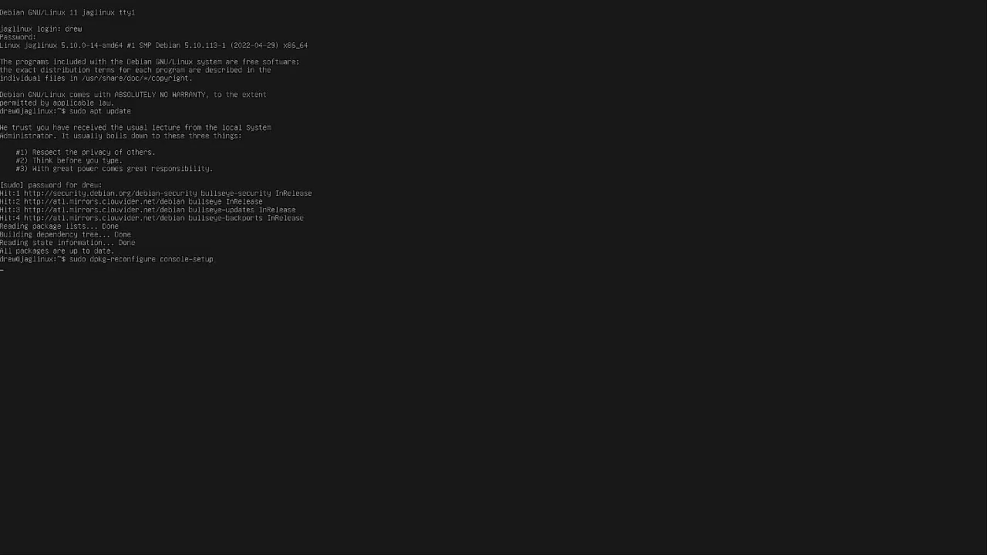
Step: Reconfigure the console for UTF-8, Latin1/Latin5 and the Terminus font at 16x32, then clear the screen
{"action": "key", "text": "Return"}
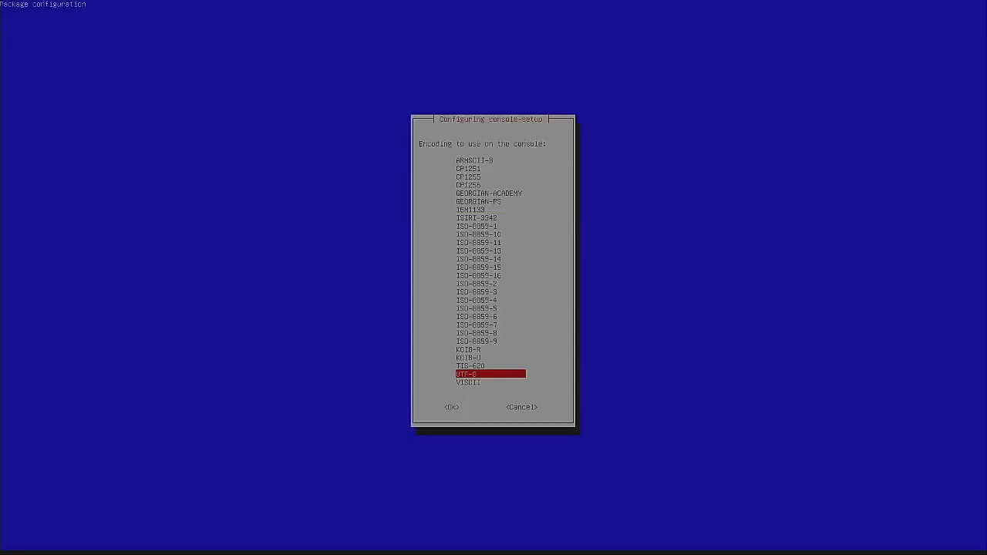
{"action": "key", "text": "Return"}
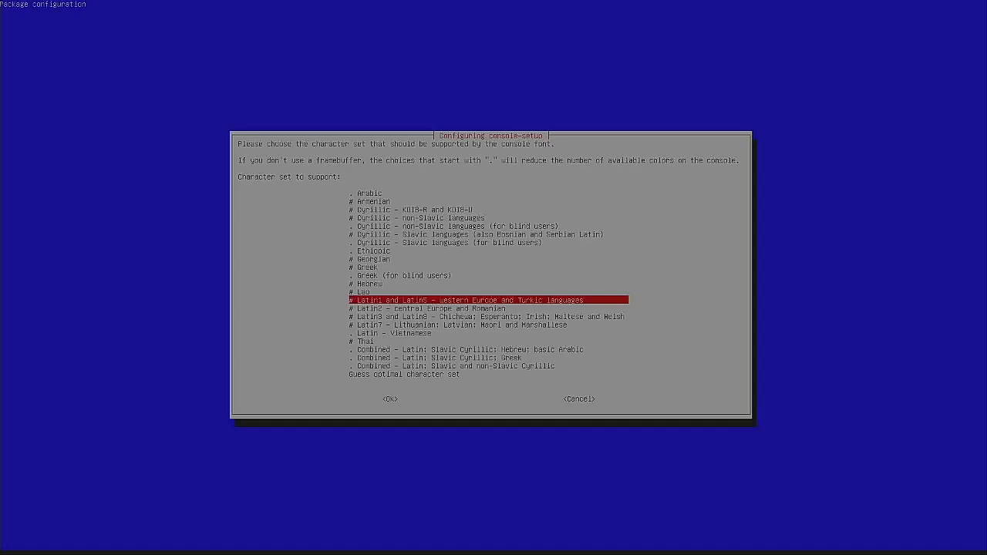
{"action": "key", "text": "Return"}
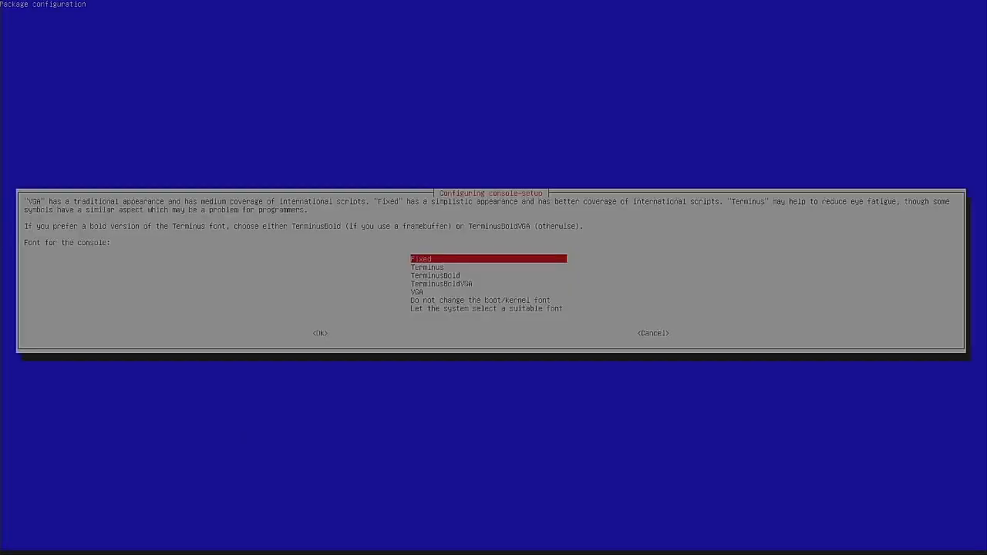
{"action": "key", "text": "Down"}
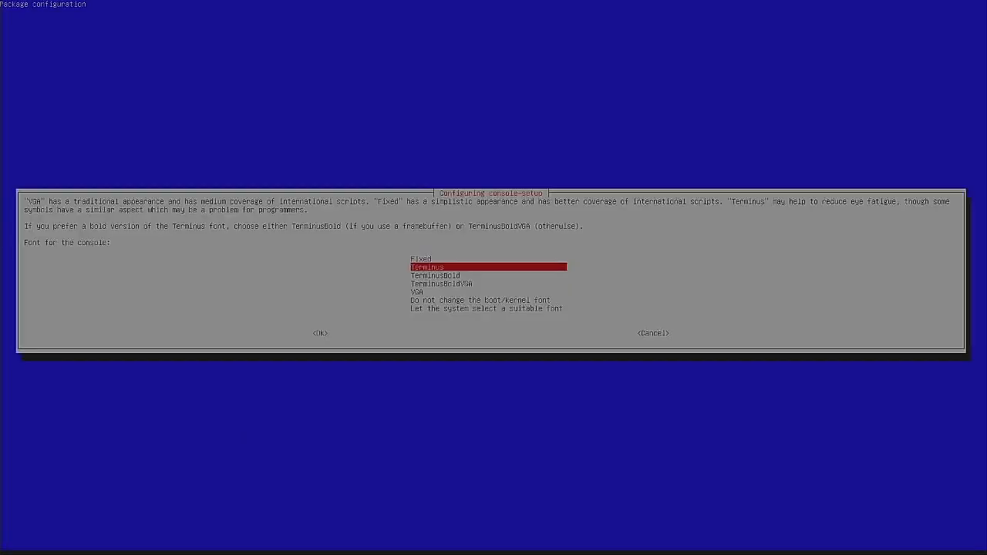
{"action": "key", "text": "Return"}
{"action": "key", "text": "Down"}
{"action": "key", "text": "Down"}
{"action": "key", "text": "Down"}
{"action": "key", "text": "Down"}
{"action": "key", "text": "Down"}
{"action": "key", "text": "Down"}
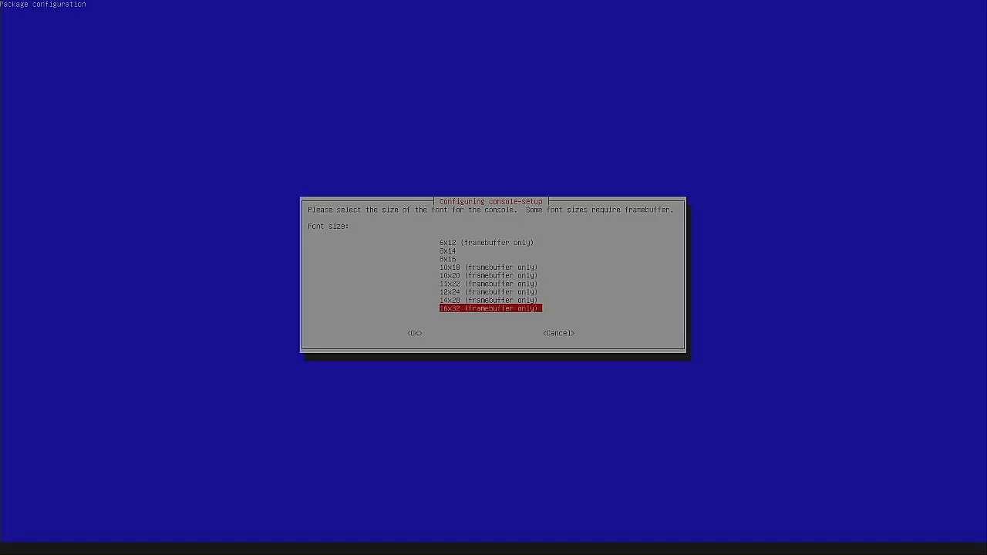
{"action": "key", "text": "Return"}
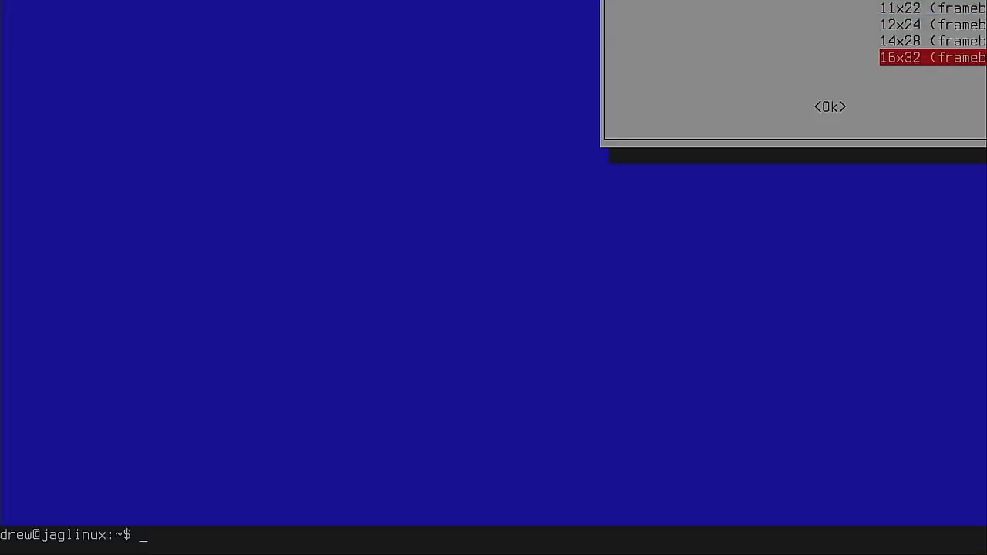
{"action": "key", "text": "ctrl+l"}
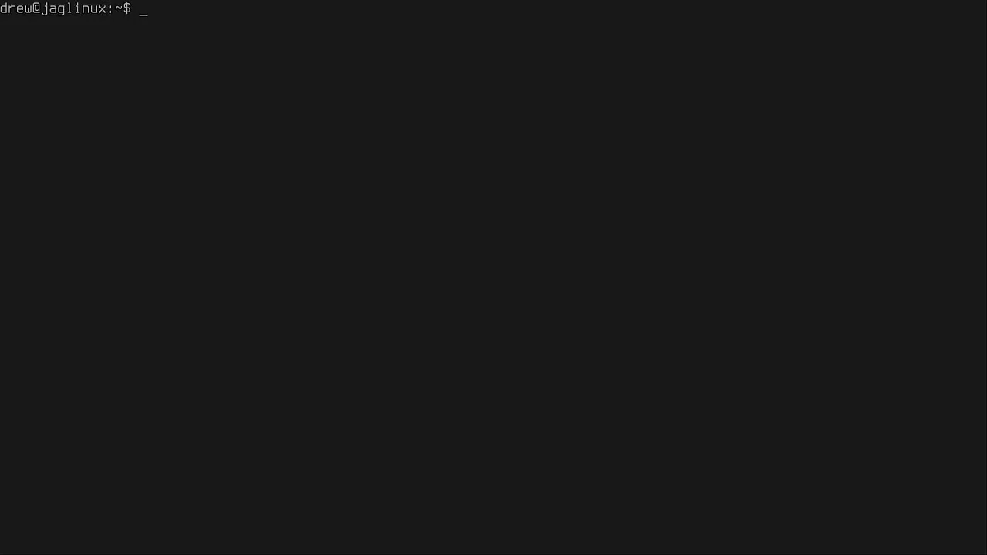
Step: List the block devices with lsblk, then install zram-tools with sudo apt install
{"action": "type", "text": "lsblk"}
{"action": "key", "text": "Return"}
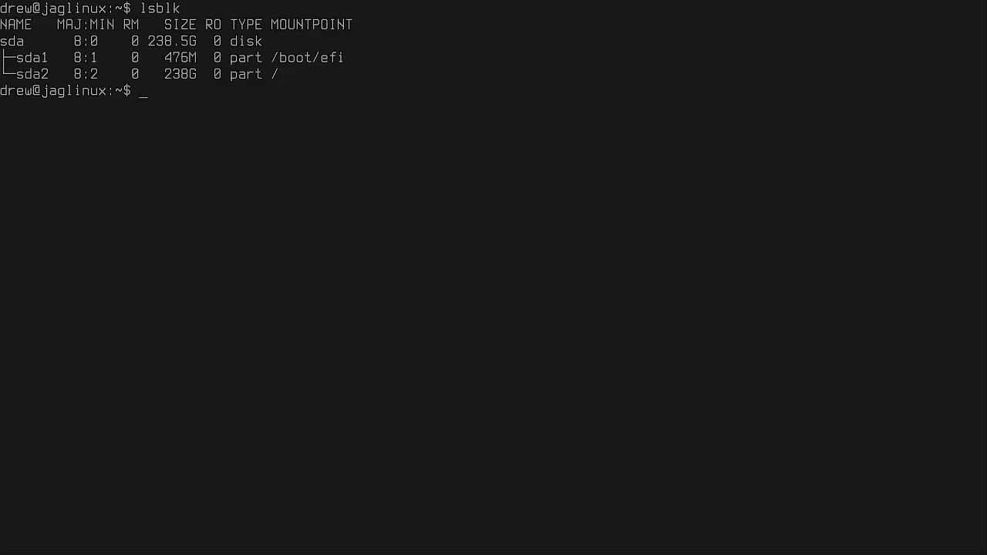
{"action": "type", "text": "sudo apt"}
{"action": "type", "text": "inst"}
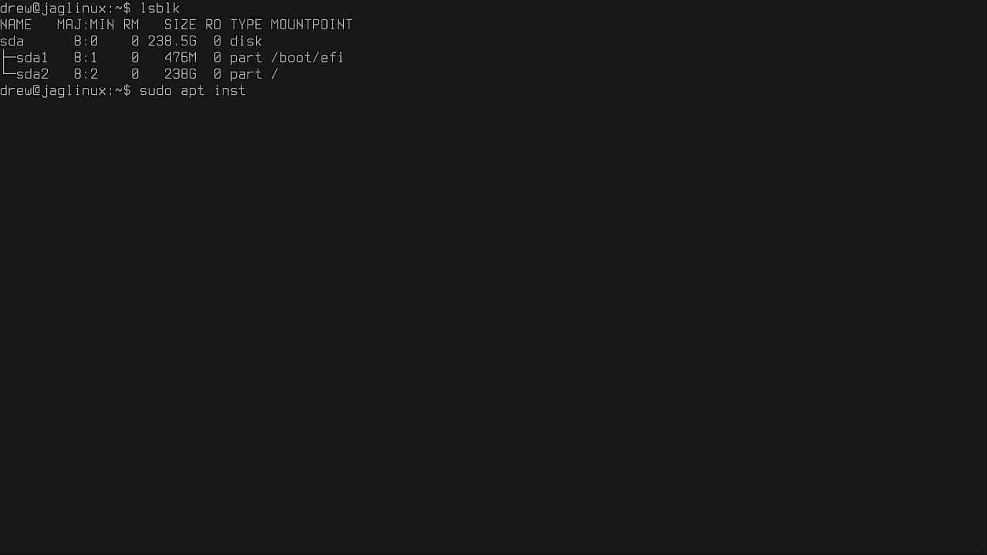
{"action": "type", "text": "all zram-tools"}
{"action": "key", "text": "Return"}
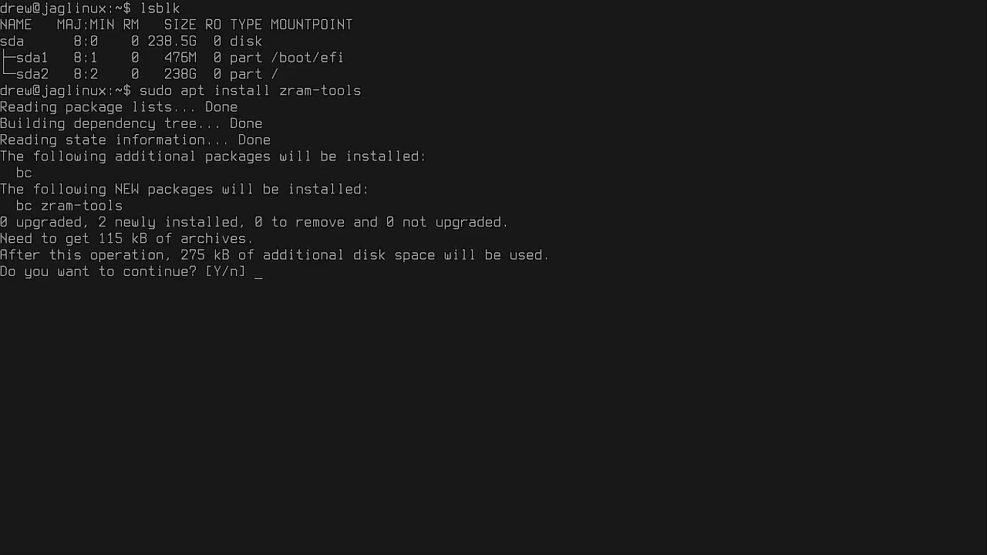
{"action": "key", "text": "Return"}
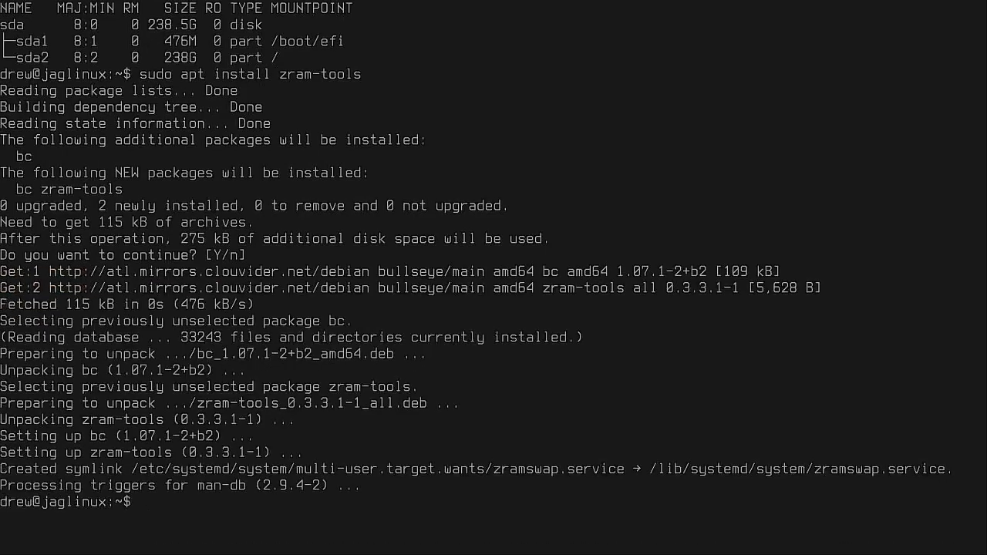
Step: Clear the screen and re-run lsblk to confirm the 256M zram0 swap device
{"action": "key", "text": "ctrl+l"}
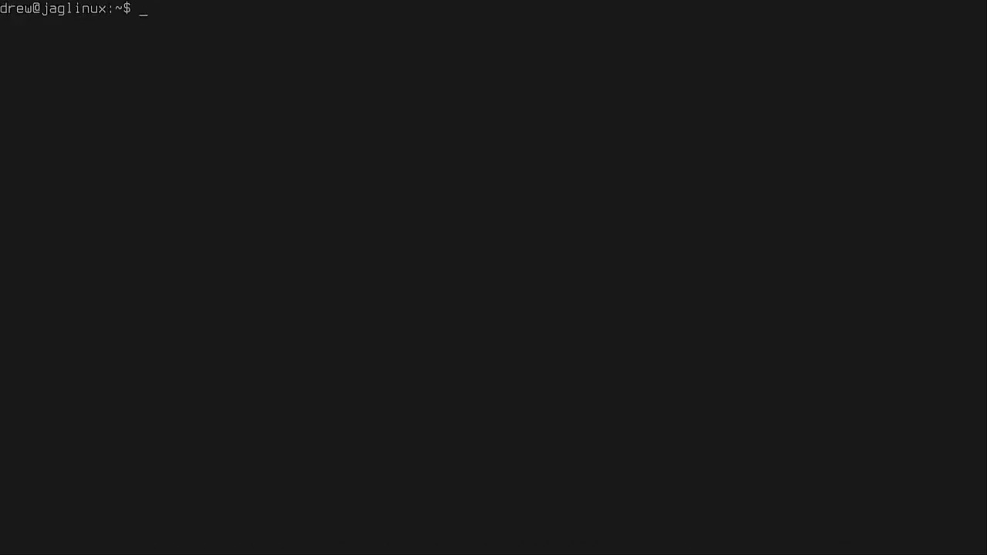
{"action": "type", "text": "lsblk"}
{"action": "key", "text": "Return"}
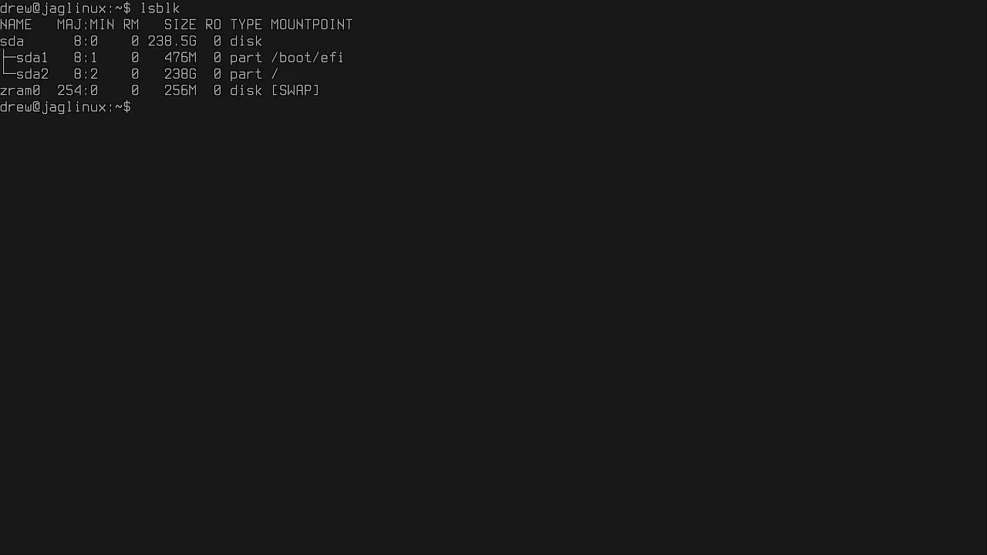
Step: Open /etc/default/zramswap in nano with sudo
{"action": "type", "text": "sdu"}
{"action": "key", "text": "BackSpace"}
{"action": "key", "text": "BackSpace"}
{"action": "type", "text": "udo nano /etc/"}
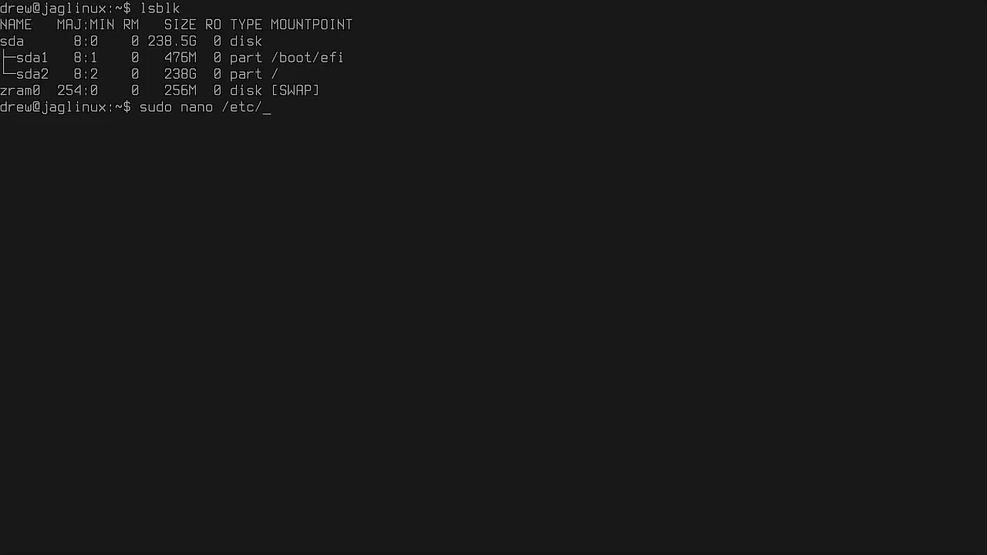
{"action": "type", "text": "default/zr"}
{"action": "key", "text": "Tab"}
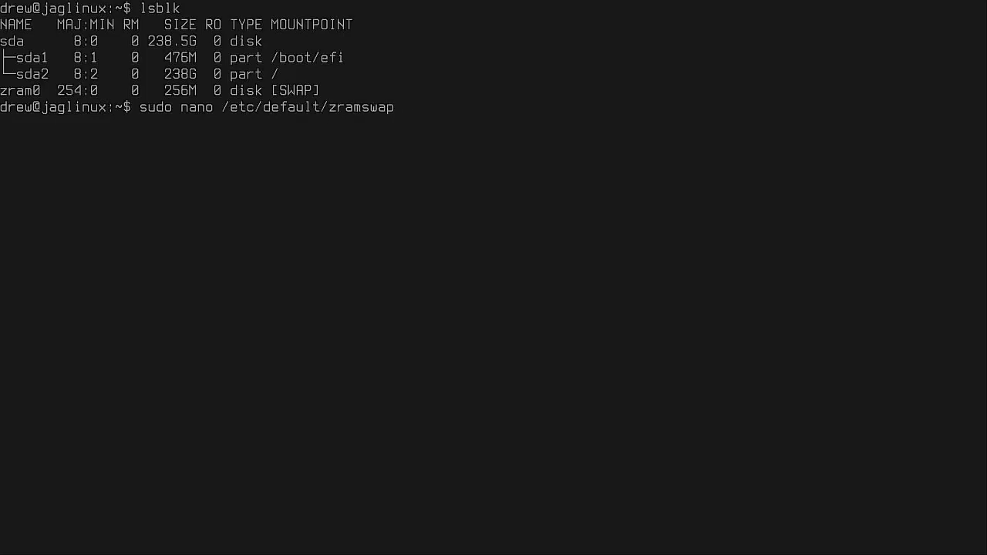
{"action": "key", "text": "Return"}
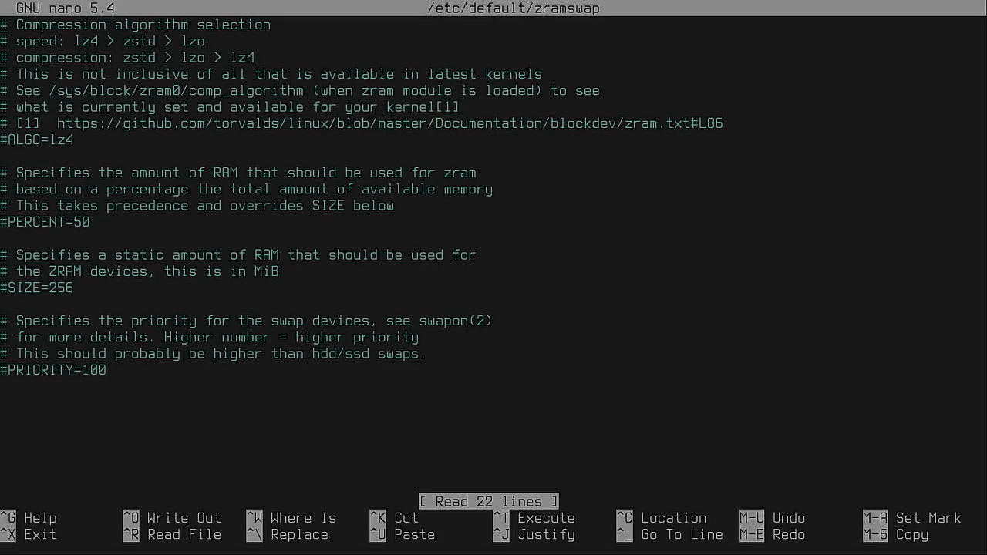
Step: Uncomment the ALGO line and change its value from lz4 to zstd
{"action": "key", "text": "Up"}
{"action": "key", "text": "Delete"}
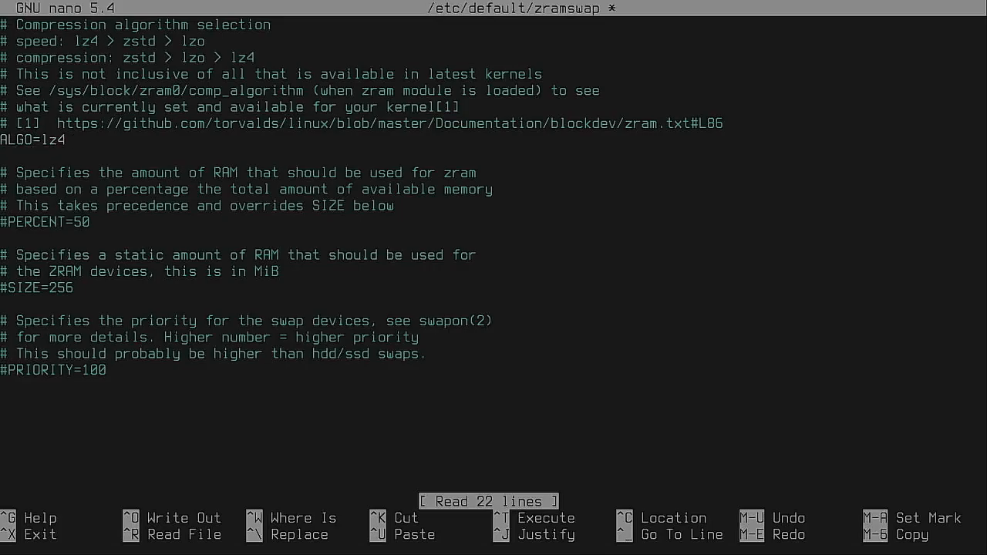
{"action": "key", "text": "Delete"}
{"action": "key", "text": "Delete"}
{"action": "key", "text": "Delete"}
{"action": "type", "text": "zstd"}
Step: Uncomment the PERCENT line and change its value from 50 to 25
{"action": "key", "text": "Down"}
{"action": "key", "text": "Down"}
{"action": "key", "text": "Down"}
{"action": "key", "text": "Down"}
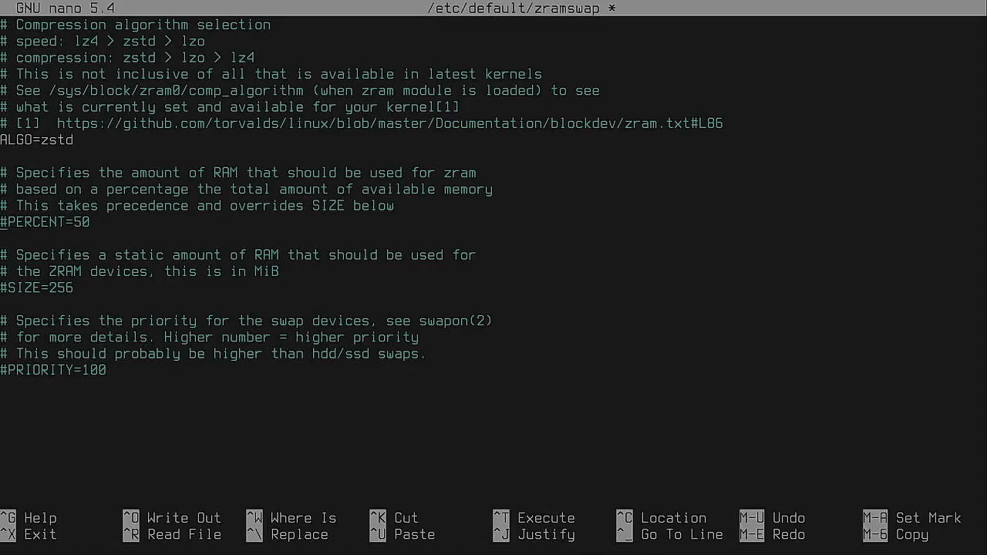
{"action": "key", "text": "Delete"}
{"action": "key", "text": "Tab"}
{"action": "key", "text": "BackSpace"}
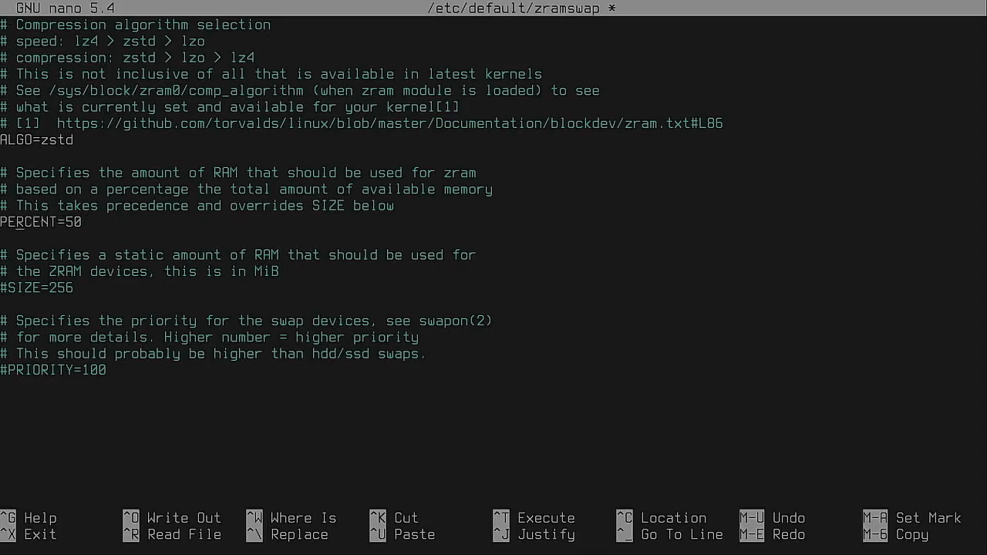
{"action": "key", "text": "BackSpace"}
{"action": "key", "text": "BackSpace"}
{"action": "type", "text": "25"}
Step: Save /etc/default/zramswap and exit nano back to a clean shell prompt
{"action": "key", "text": "ctrl+o"}
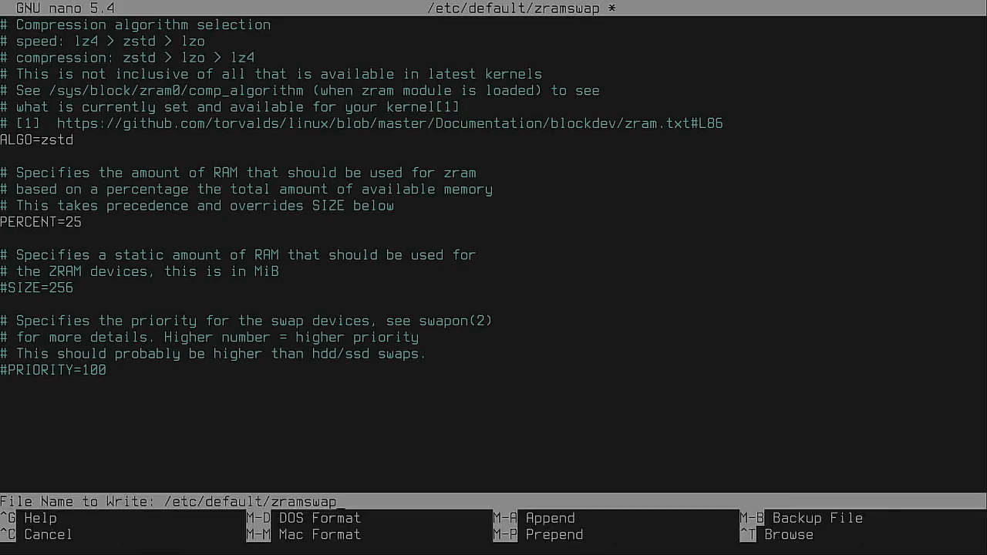
{"action": "key", "text": "Return"}
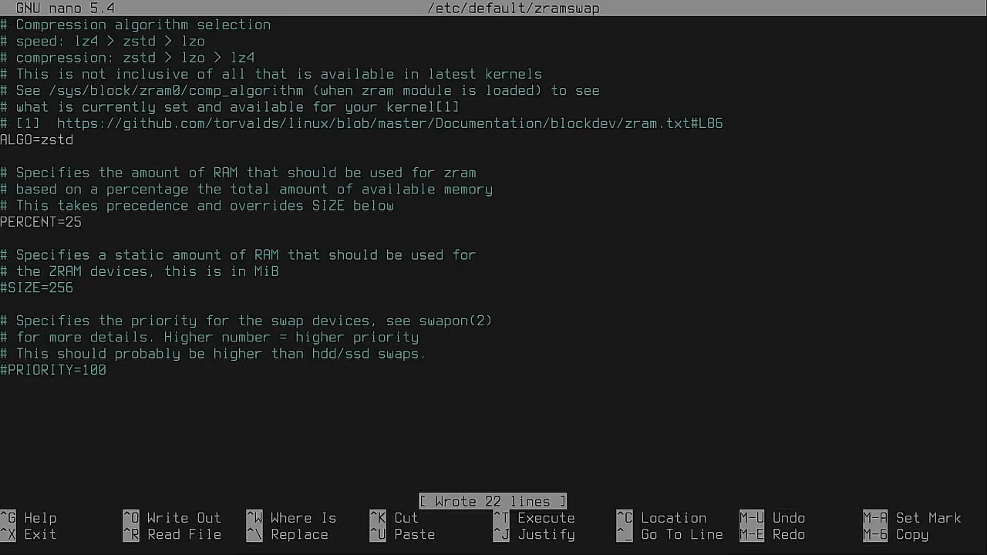
{"action": "key", "text": "ctrl+x"}
{"action": "type", "text": "ls"}
{"action": "key", "text": "BackSpace"}
{"action": "key", "text": "BackSpace"}
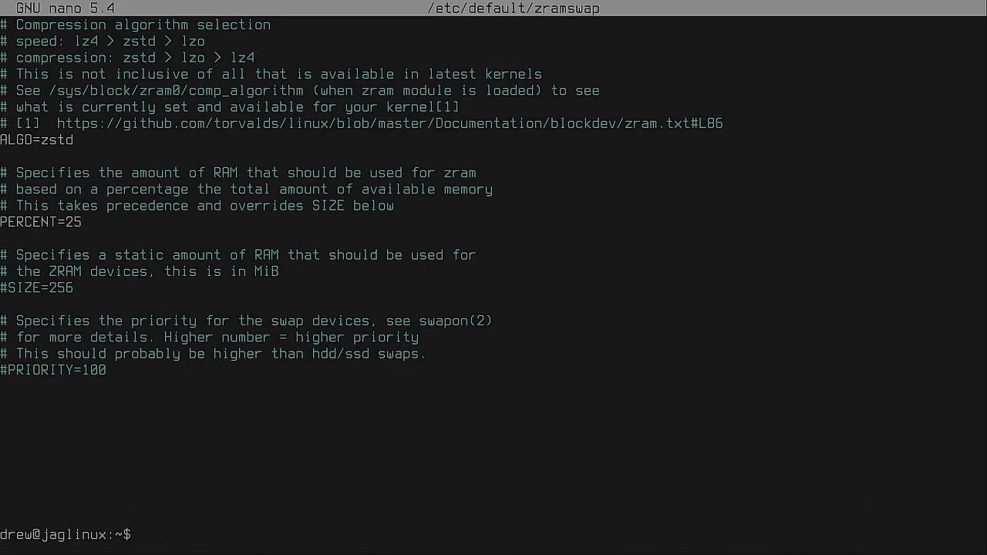
Step: Clear the screen and restart the system with sudo reboot
{"action": "key", "text": "ctrl+l"}
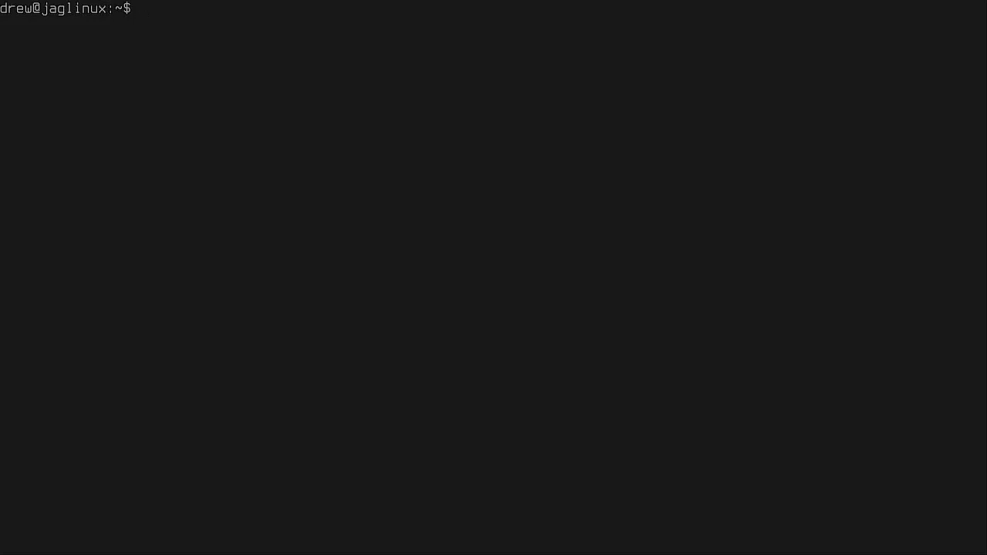
{"action": "type", "text": "sudo reboot"}
{"action": "key", "text": "Return"}
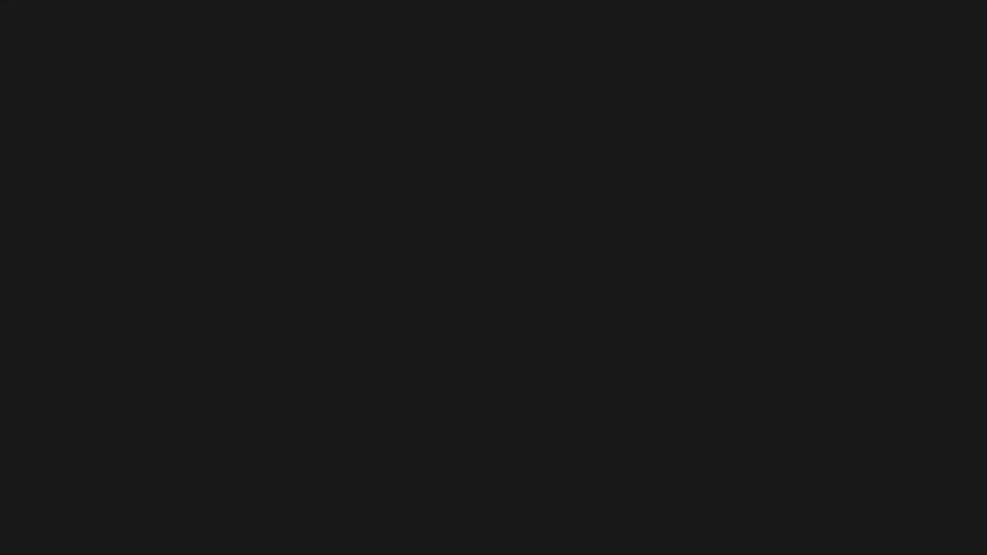